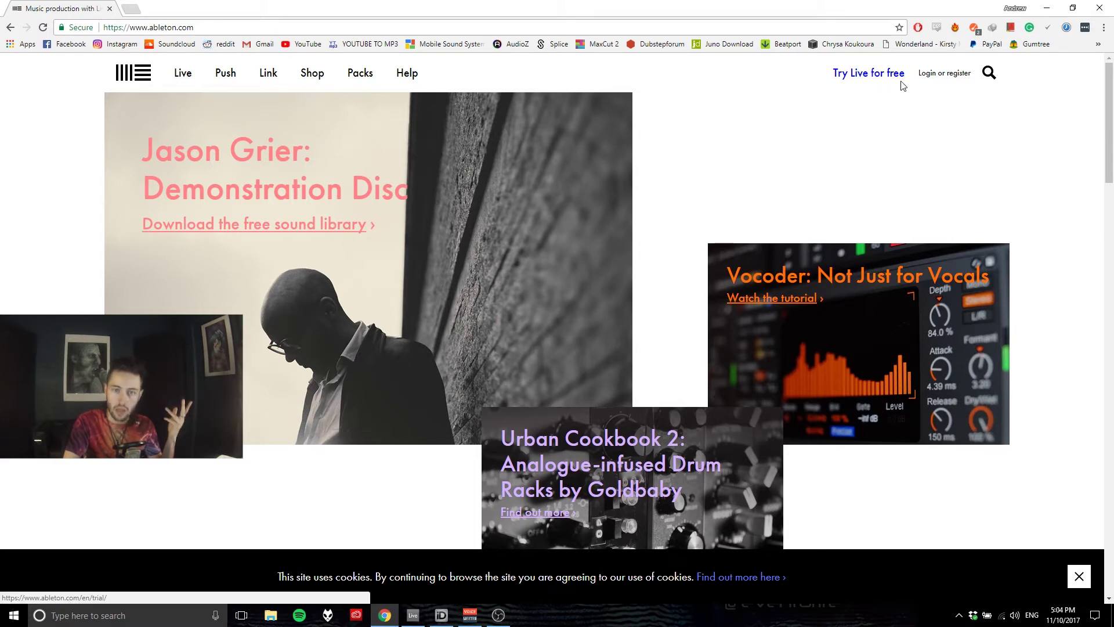
Go to Ableton's Live free trial page and keep Windows 64-bit as the download platform
{"action": "left_click", "coordinate": [847, 73]}
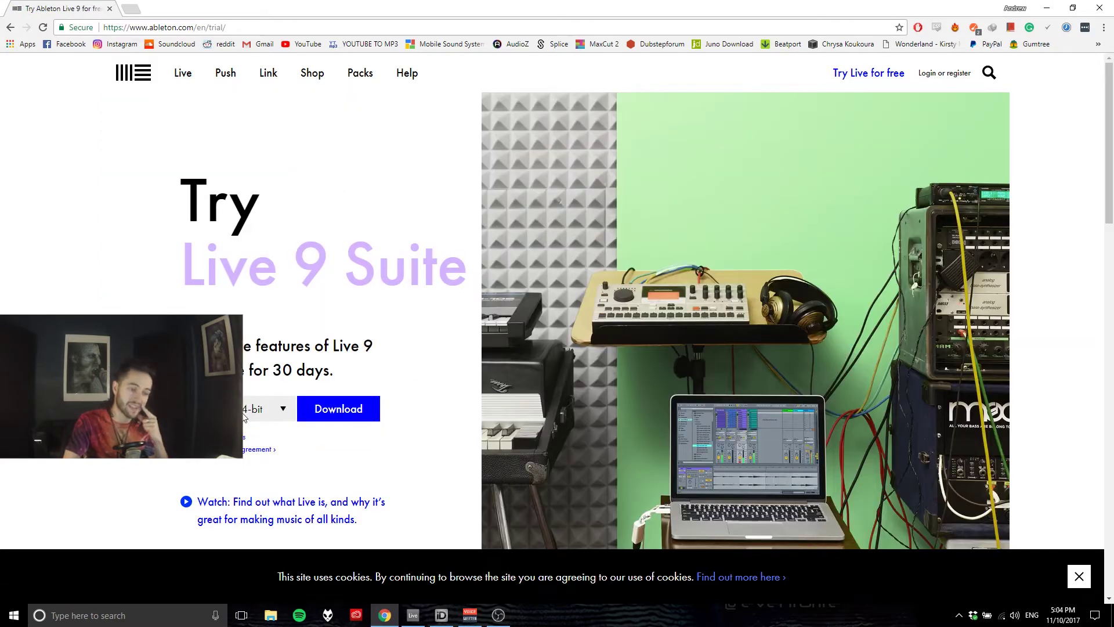
{"action": "left_click", "coordinate": [273, 412]}
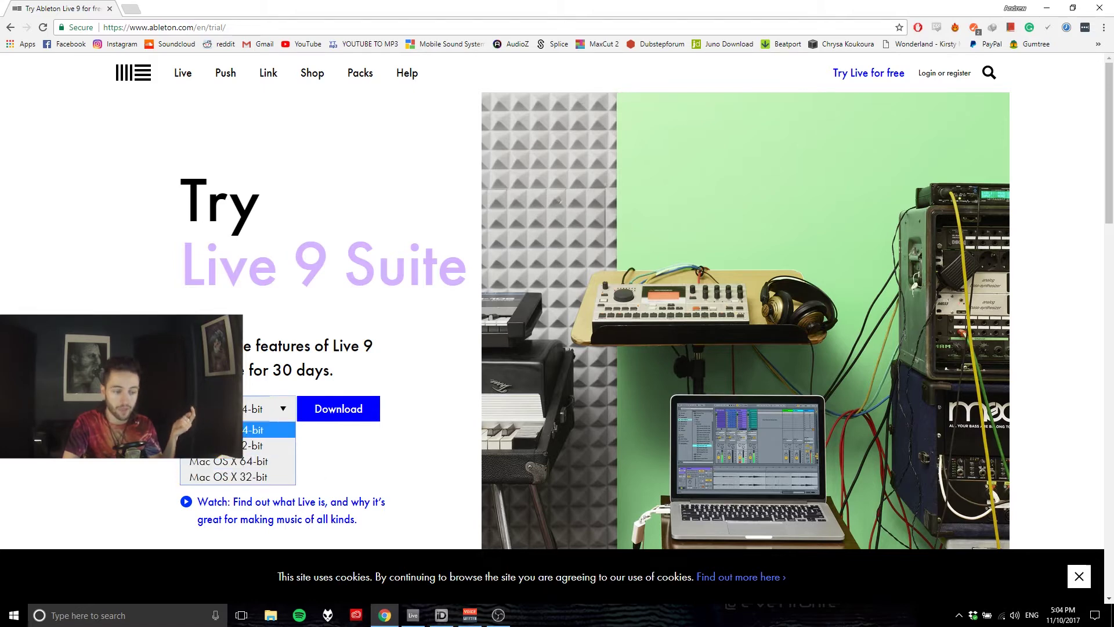
{"action": "left_click", "coordinate": [270, 285]}
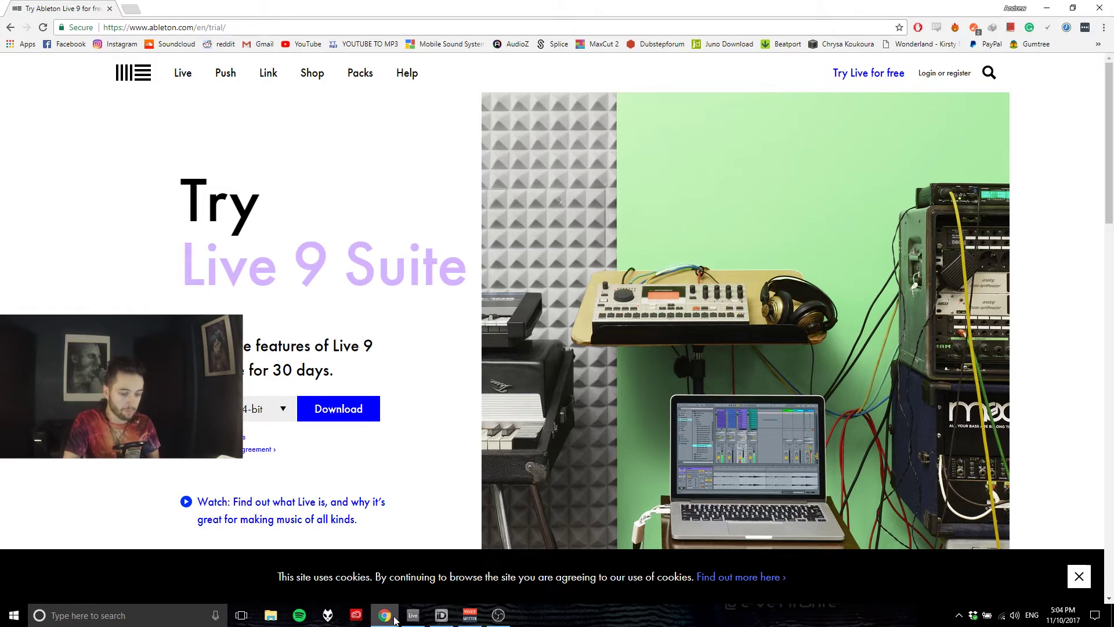
Switch from Chrome to the untitled Ableton Live set using the taskbar
{"action": "mouse_move", "coordinate": [412, 619]}
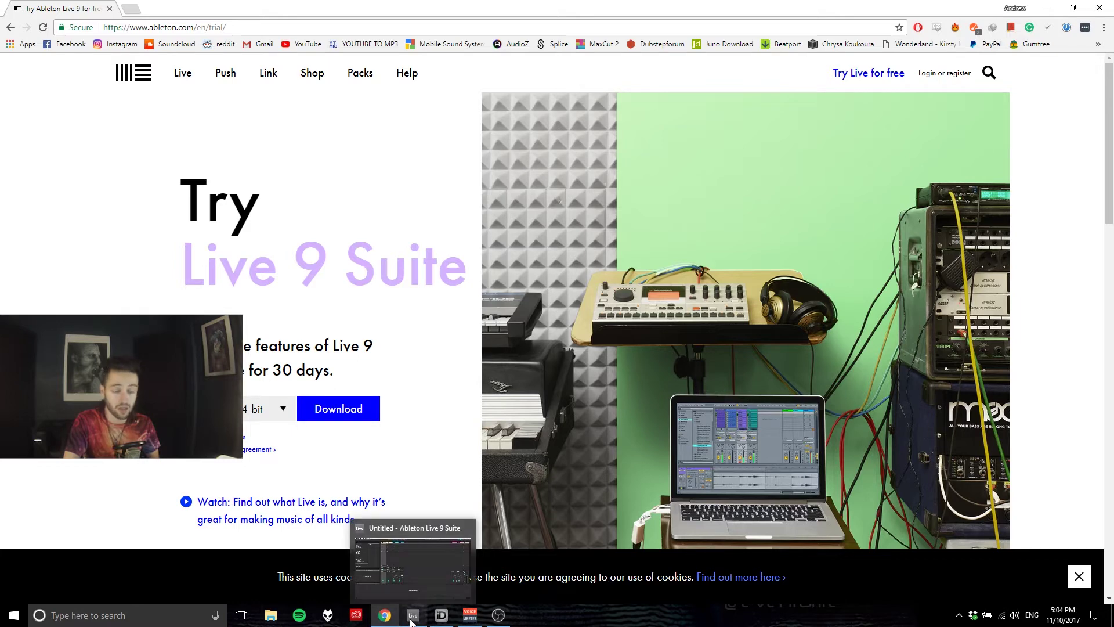
{"action": "left_click", "coordinate": [411, 620]}
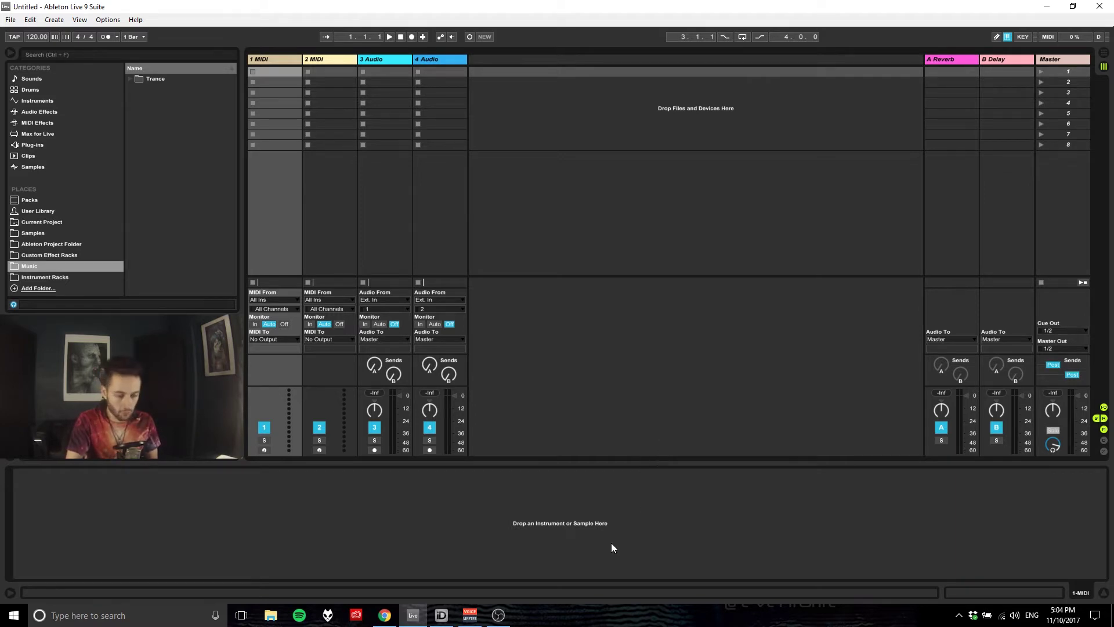
Minimize all windows to reveal the Windows desktop
{"action": "right_click", "coordinate": [590, 607]}
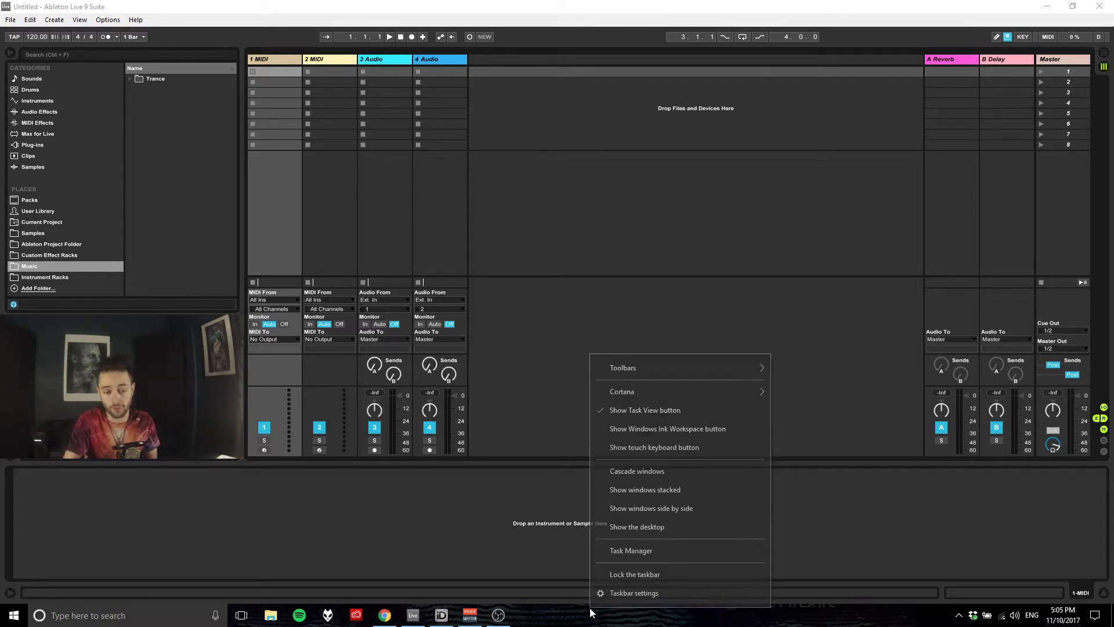
{"action": "left_click", "coordinate": [657, 529]}
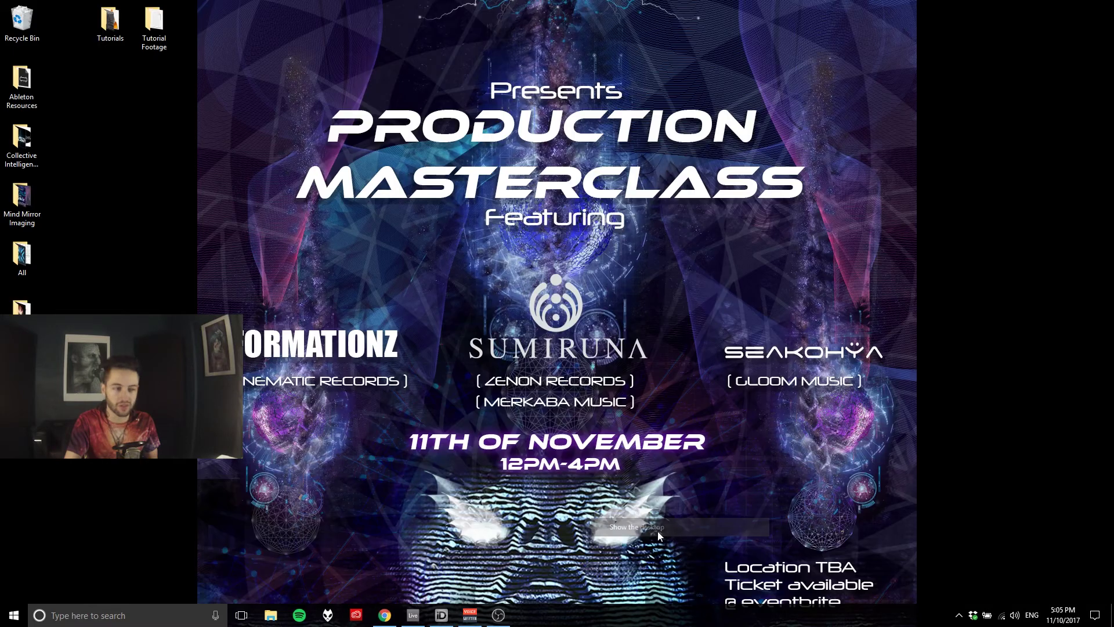
{"action": "right_click", "coordinate": [141, 134]}
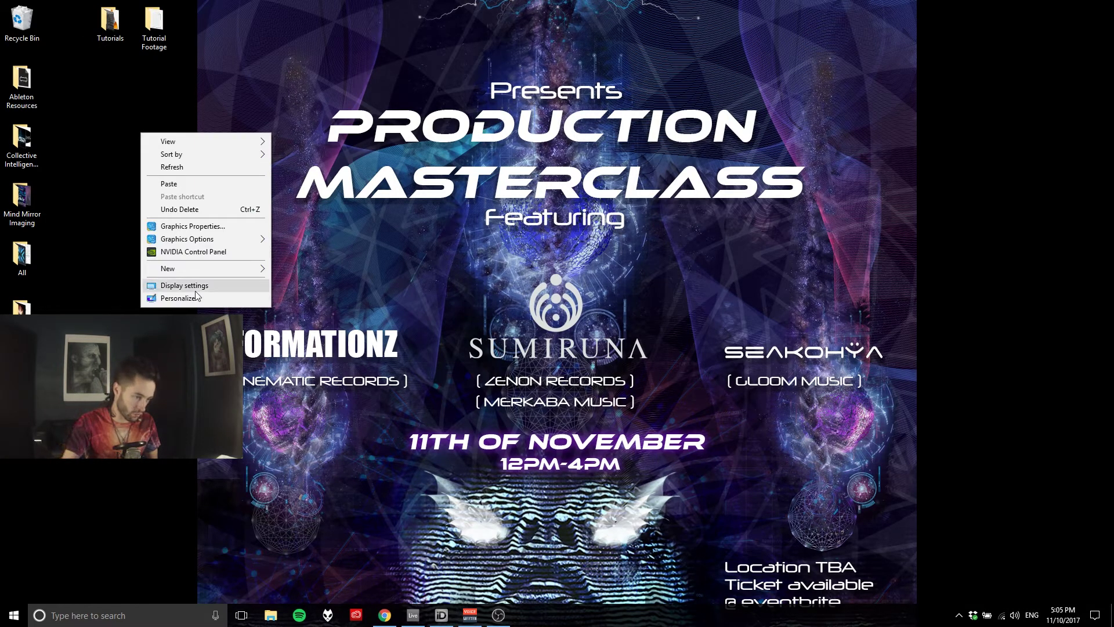
{"action": "left_click", "coordinate": [105, 170]}
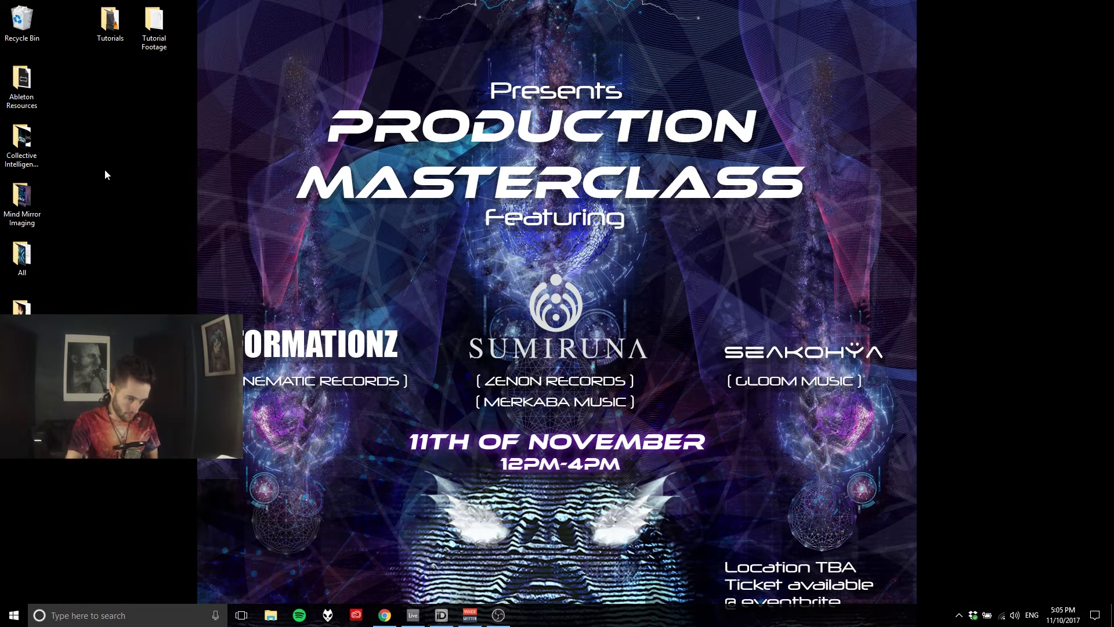
Create a new desktop folder named 'Ableton Resource Folder'
{"action": "right_click", "coordinate": [99, 162]}
{"action": "mouse_move", "coordinate": [138, 299]}
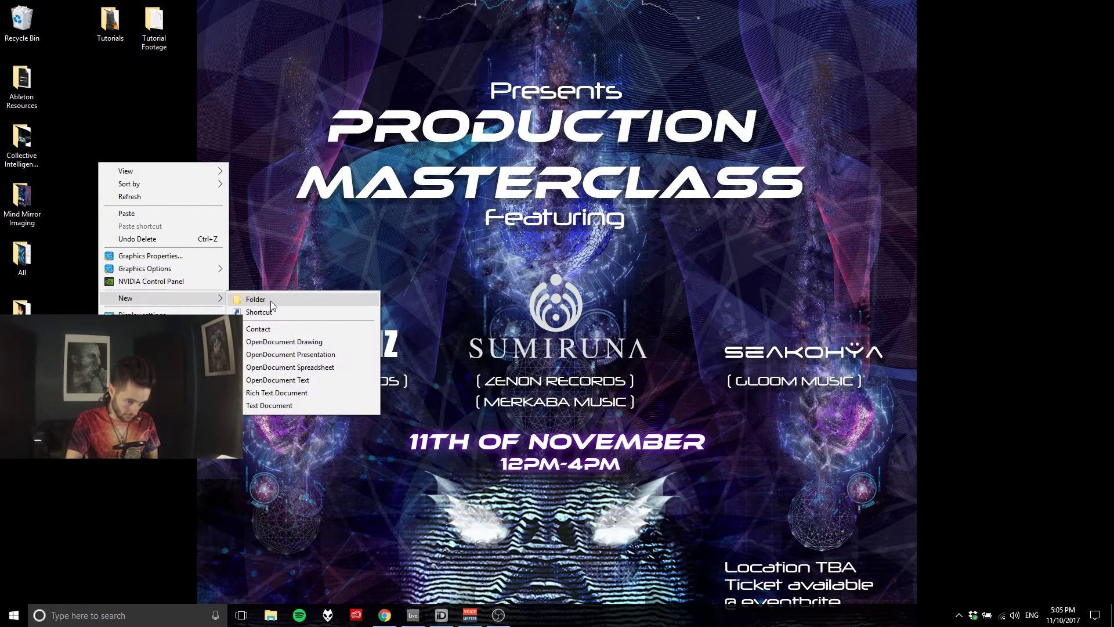
{"action": "left_click", "coordinate": [270, 301]}
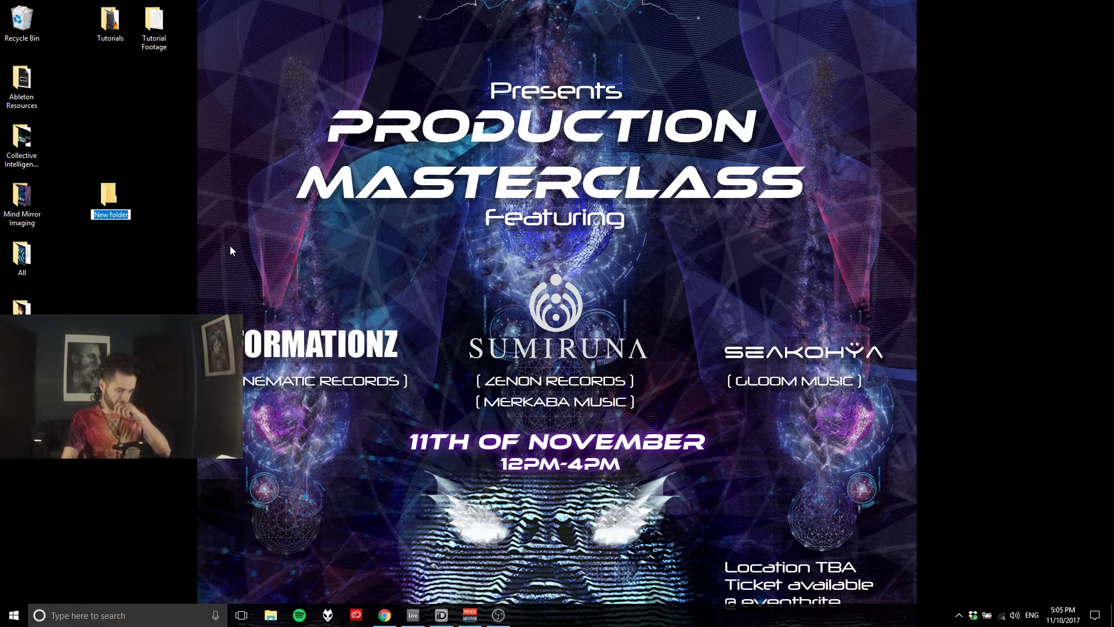
{"action": "type", "text": "Able"}
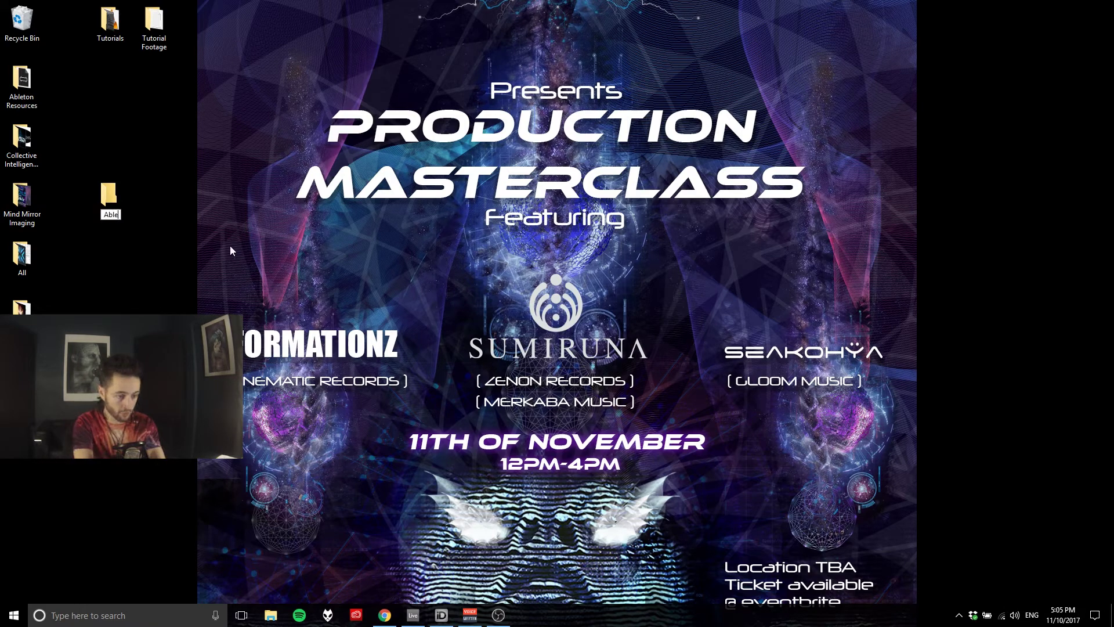
{"action": "type", "text": "ton Resource FDol"}
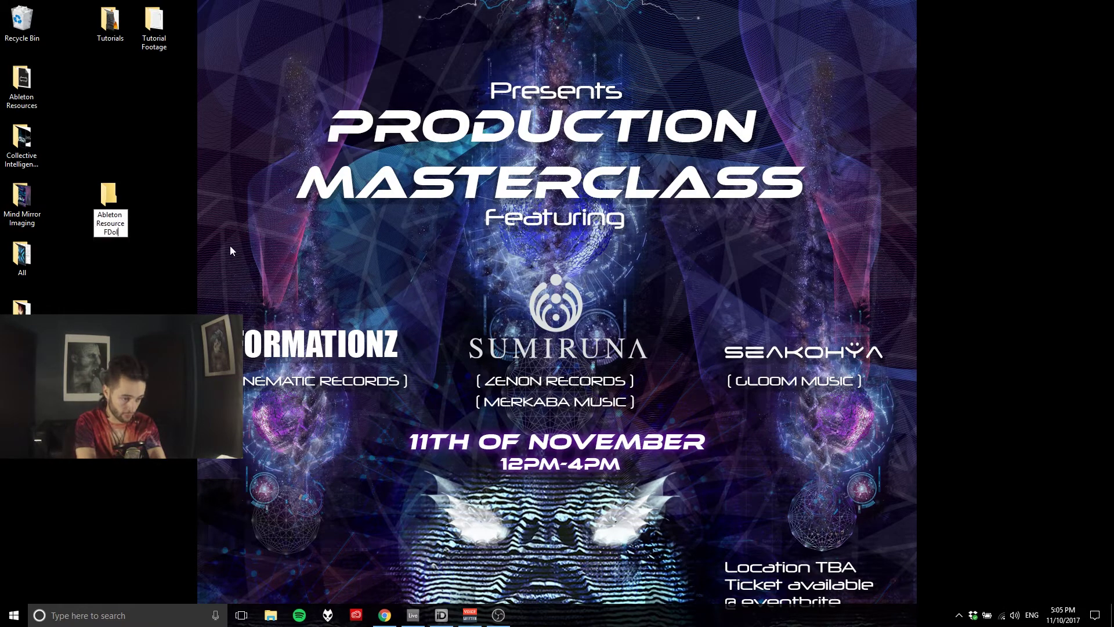
{"action": "key", "text": "BackSpace"}
{"action": "key", "text": "BackSpace"}
{"action": "key", "text": "BackSpace"}
{"action": "type", "text": "older"}
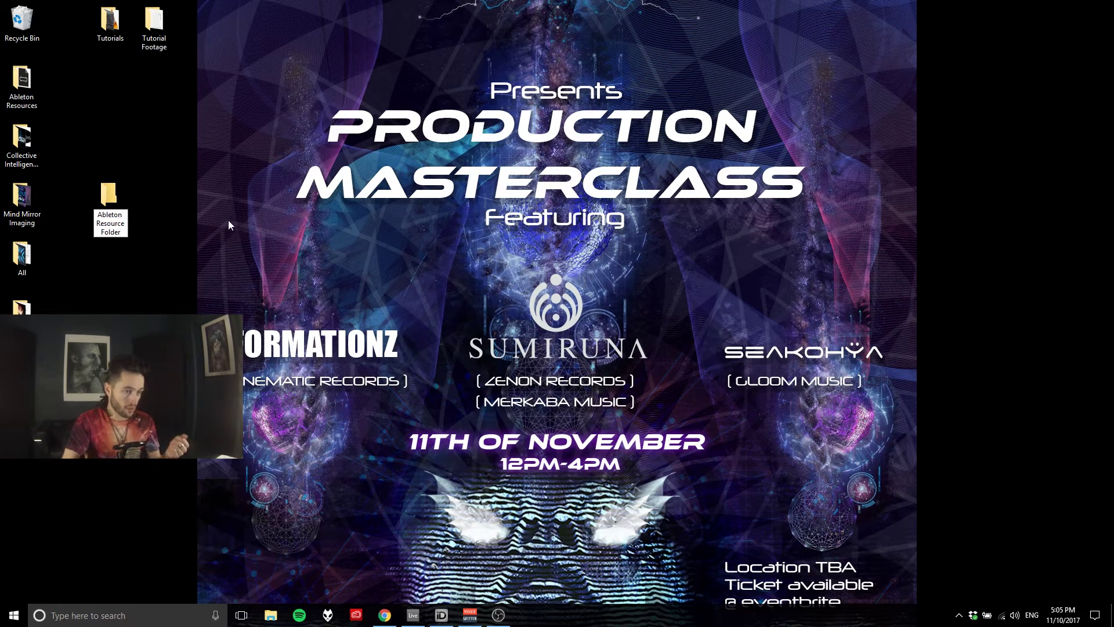
{"action": "left_click", "coordinate": [145, 153]}
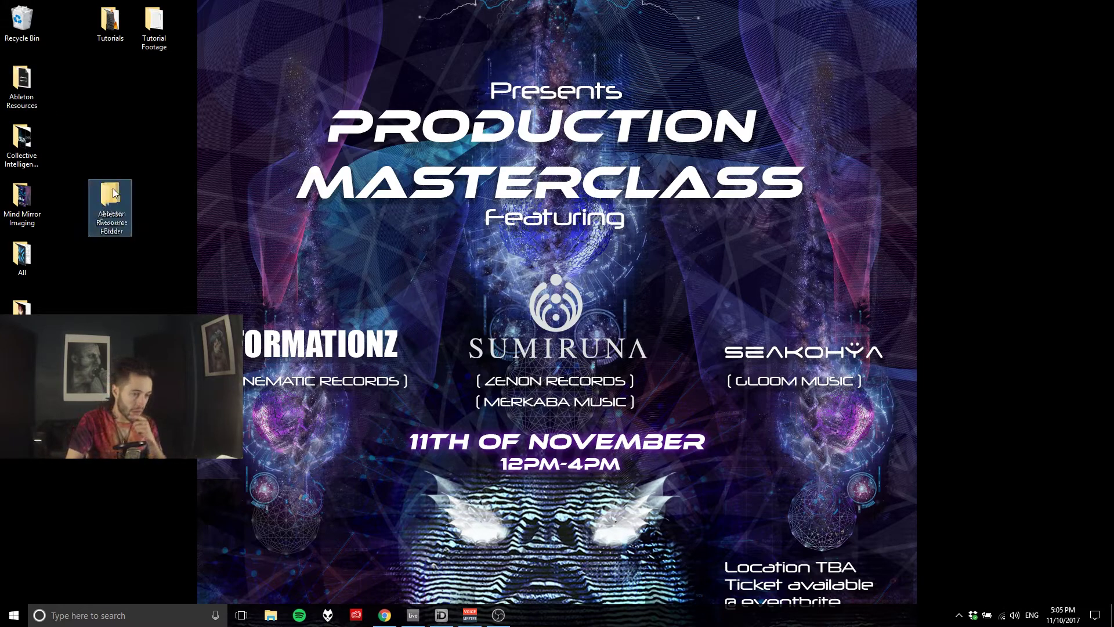
Move the new folder beside Ableton Resources and open it in File Explorer
{"action": "left_click_drag", "start_coordinate": [115, 194], "coordinate": [96, 75]}
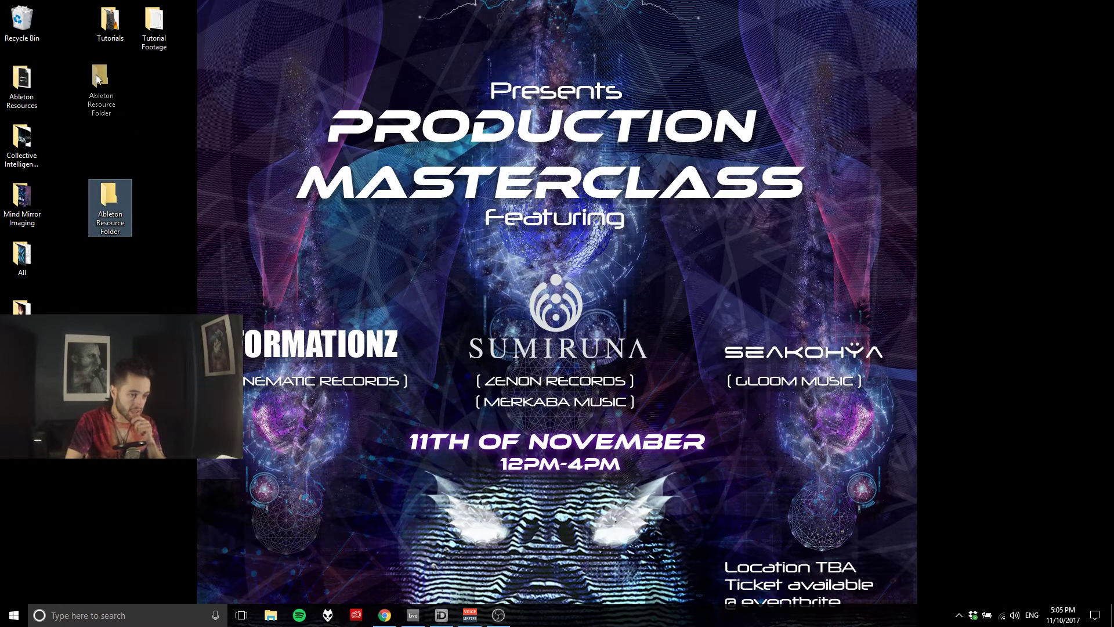
{"action": "left_click", "coordinate": [26, 96]}
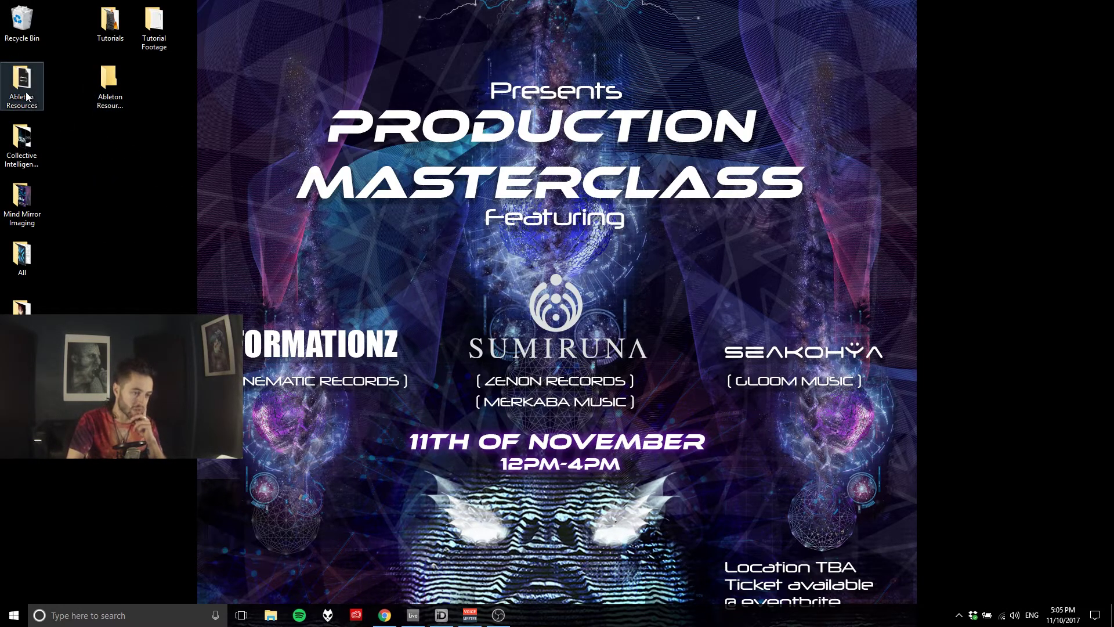
{"action": "left_click", "coordinate": [118, 93]}
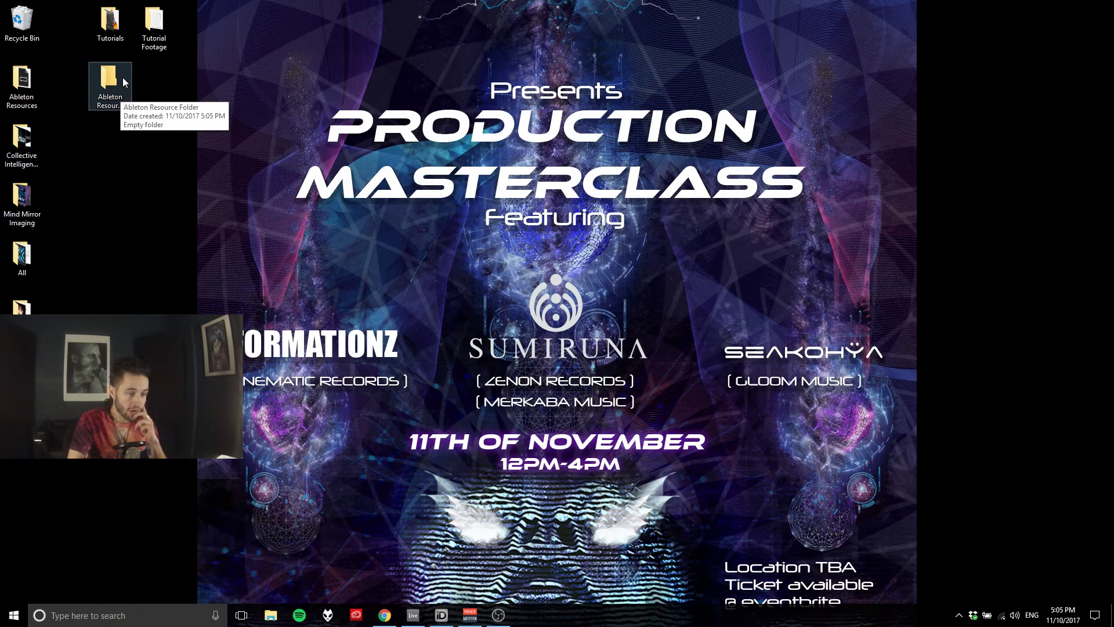
{"action": "double_click", "coordinate": [124, 82]}
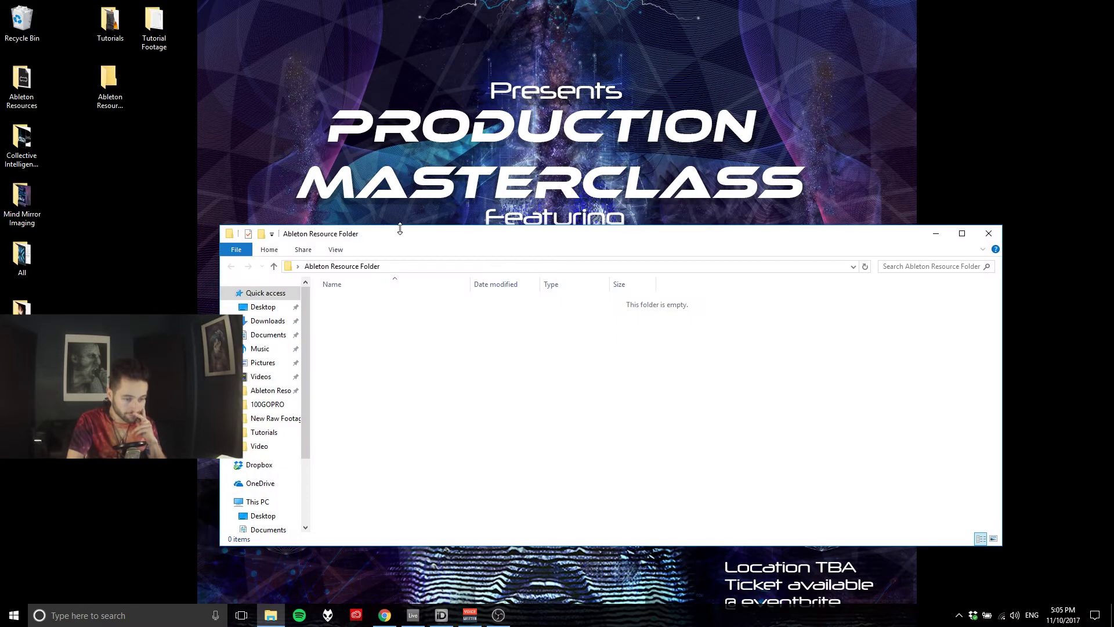
Maximize the window and create an 'Ableton Project Folder' subfolder inside Ableton Resource Folder
{"action": "double_click", "coordinate": [399, 232]}
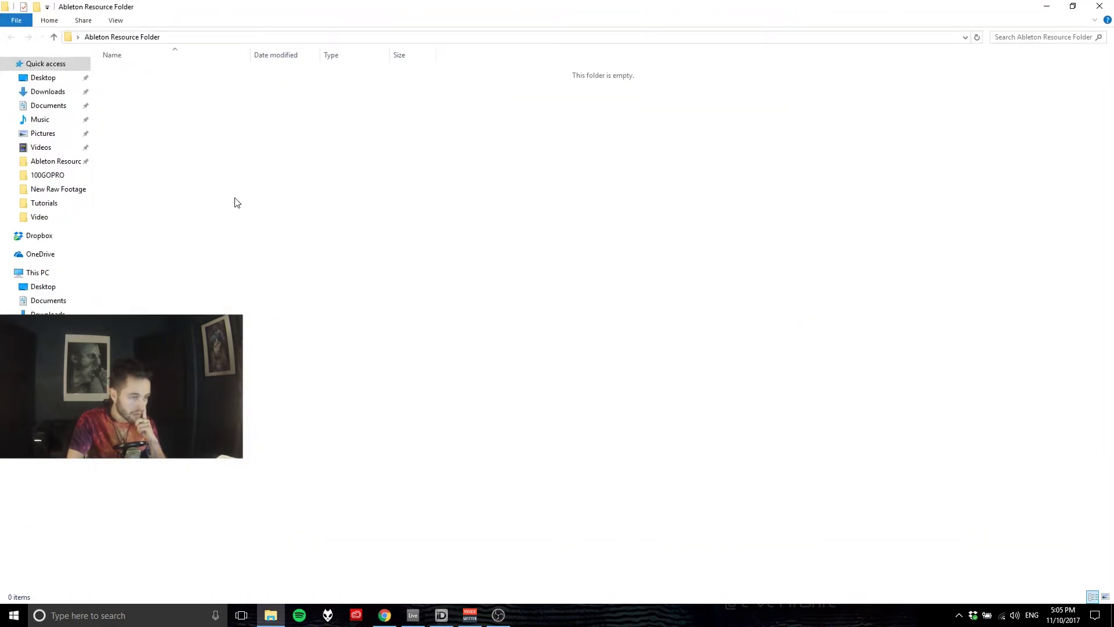
{"action": "right_click", "coordinate": [235, 202]}
{"action": "mouse_move", "coordinate": [298, 350]}
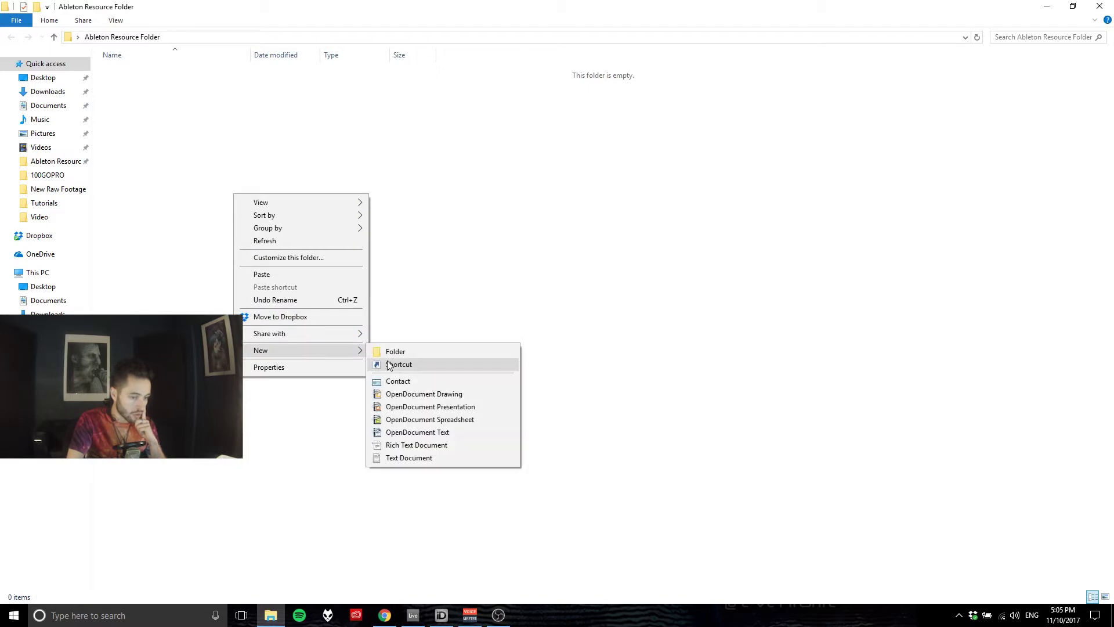
{"action": "left_click", "coordinate": [432, 352]}
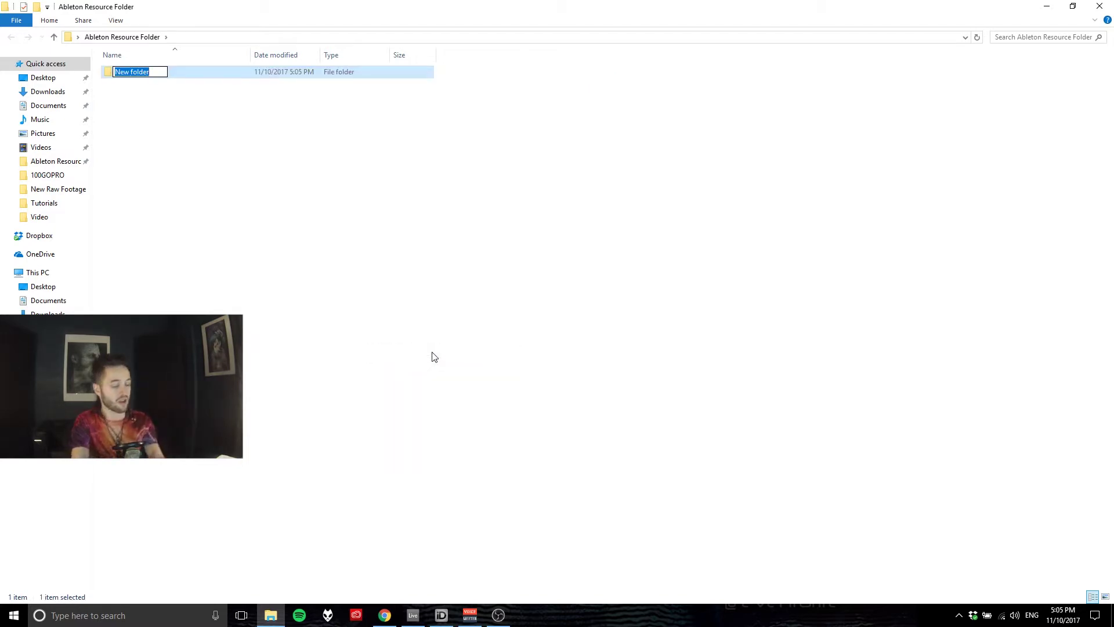
{"action": "type", "text": "Ableton Proje"}
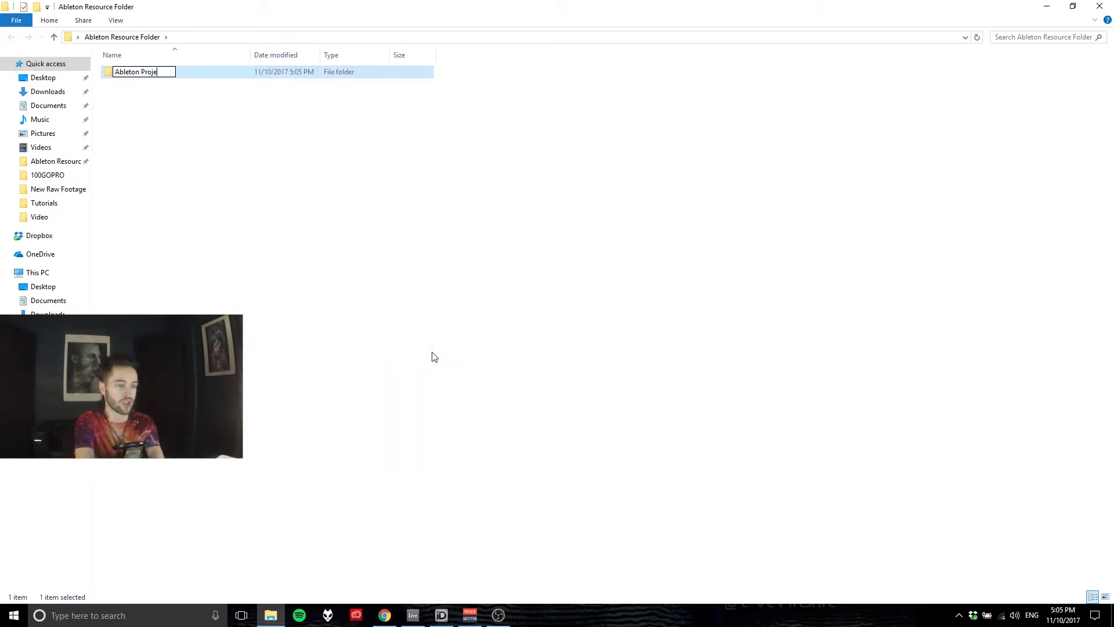
{"action": "type", "text": "ct Folder"}
{"action": "left_click", "coordinate": [434, 356]}
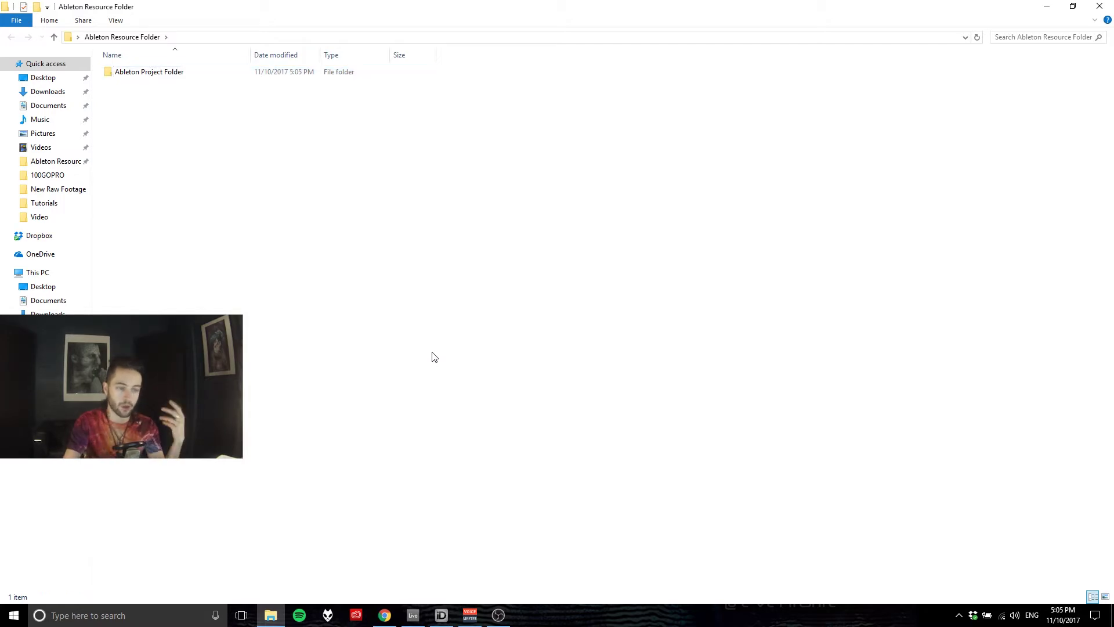
{"action": "left_click", "coordinate": [413, 616]}
Save the Live set as 'Tutorial' under Desktop > Ableton Resource Folder > Ableton Project Folder
{"action": "left_click", "coordinate": [8, 21]}
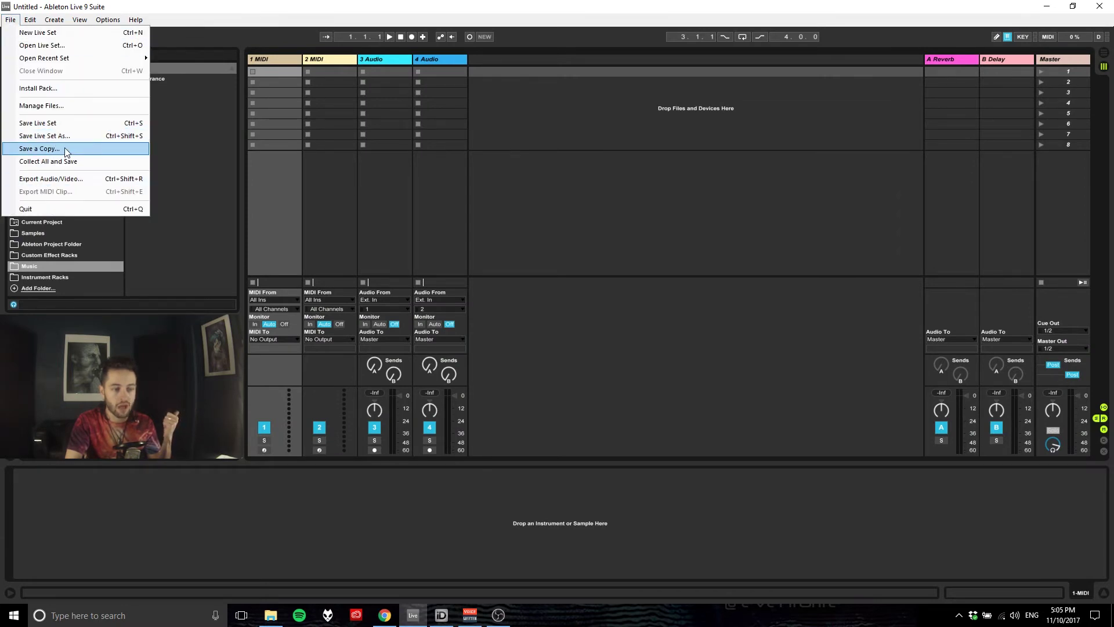
{"action": "left_click", "coordinate": [71, 124]}
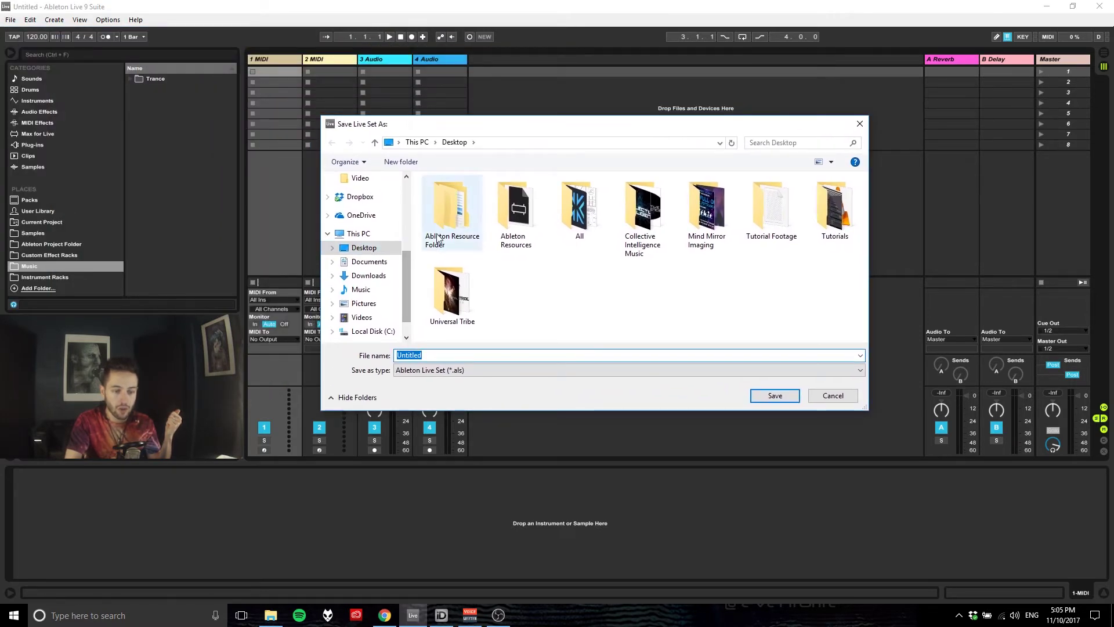
{"action": "left_click", "coordinate": [457, 202]}
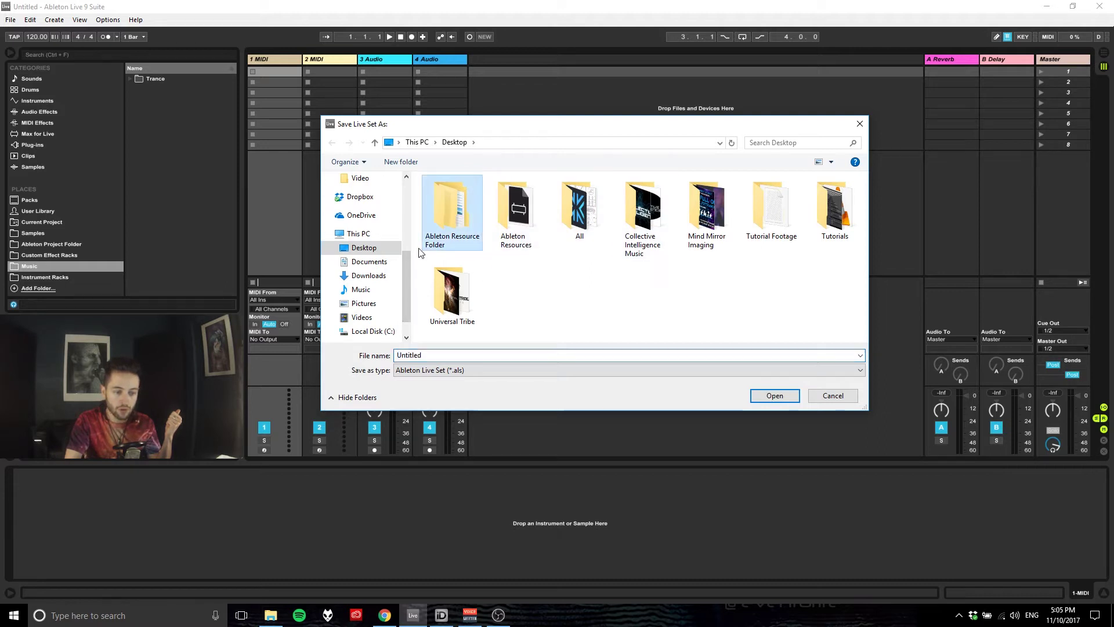
{"action": "double_click", "coordinate": [455, 207]}
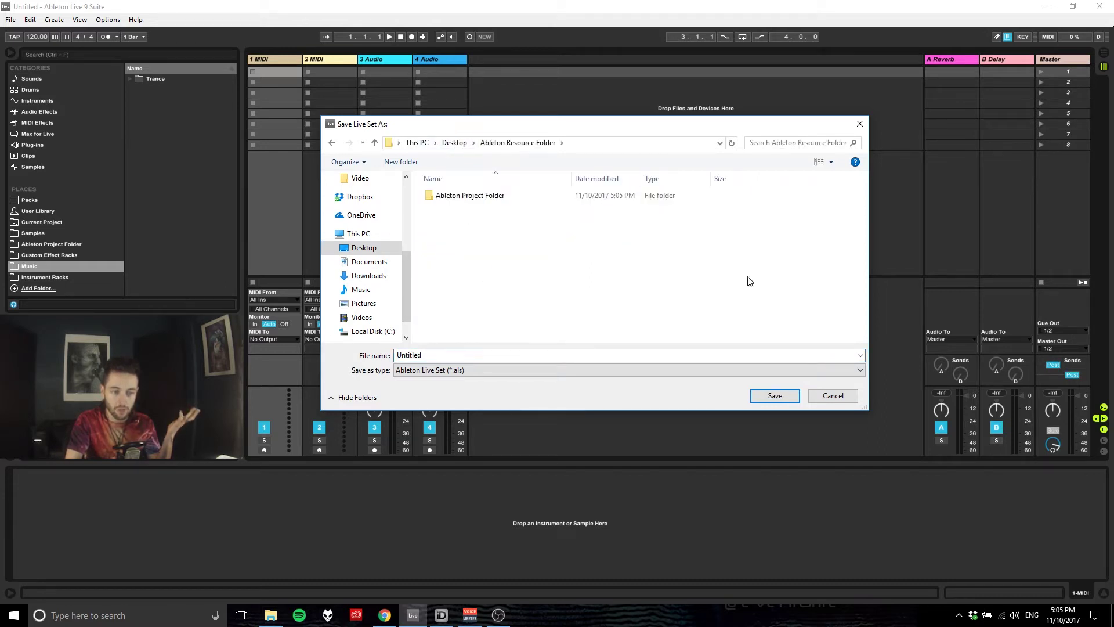
{"action": "left_click", "coordinate": [472, 202]}
{"action": "double_click", "coordinate": [471, 196]}
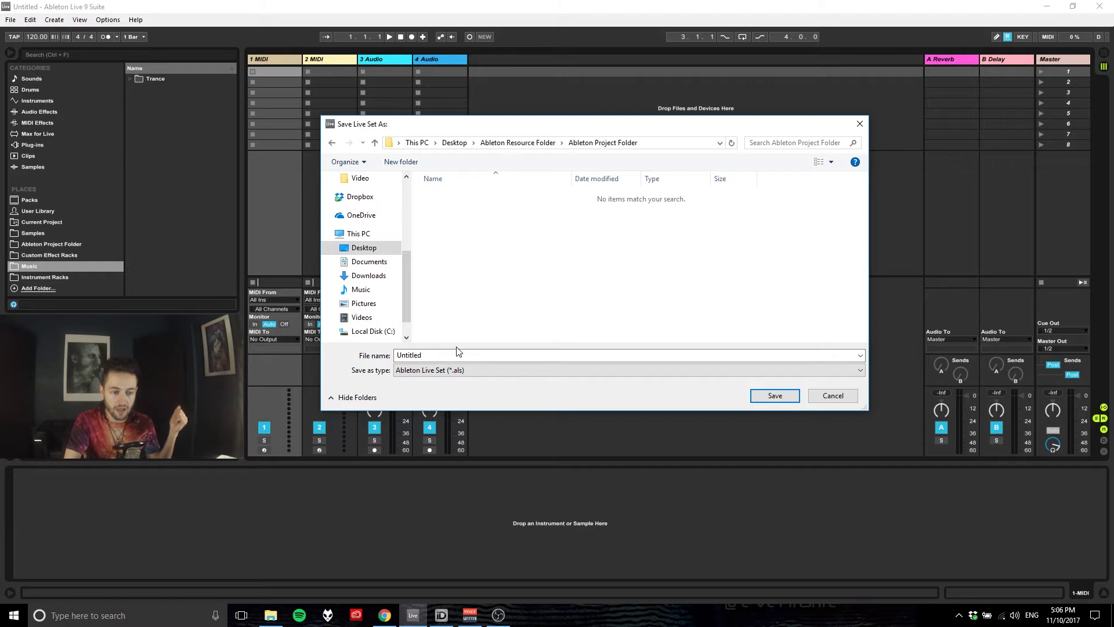
{"action": "type", "text": "Tur"}
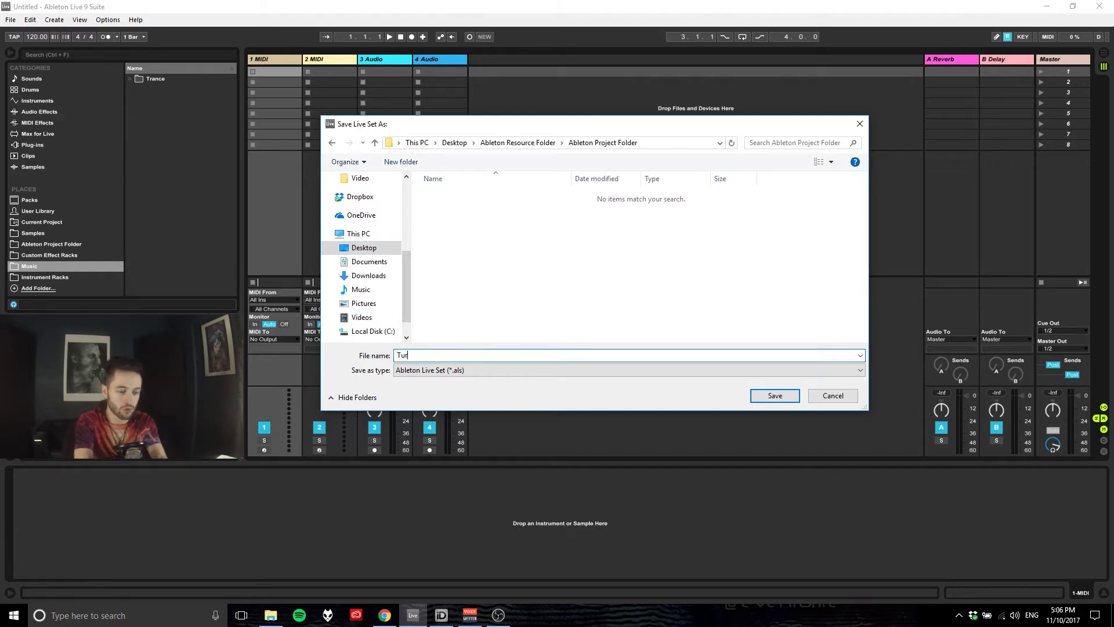
{"action": "type", "text": "orial"}
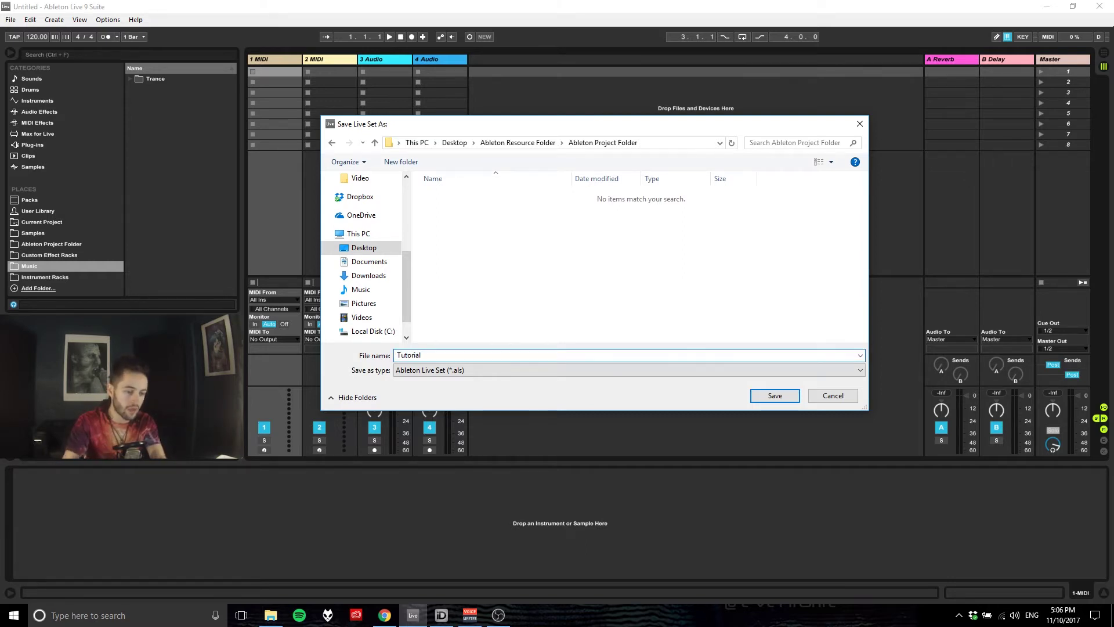
{"action": "left_click", "coordinate": [778, 397]}
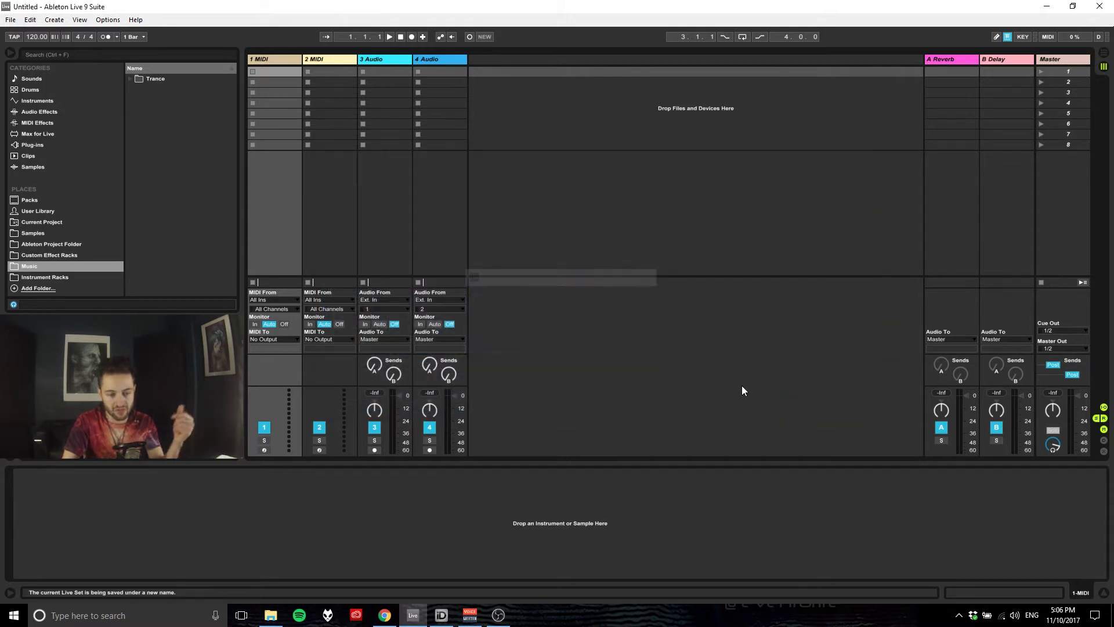
{"action": "left_click", "coordinate": [270, 615]}
Confirm Tutorial.als is inside Tutorial Project, then go back up to Ableton Resource Folder
{"action": "double_click", "coordinate": [149, 73]}
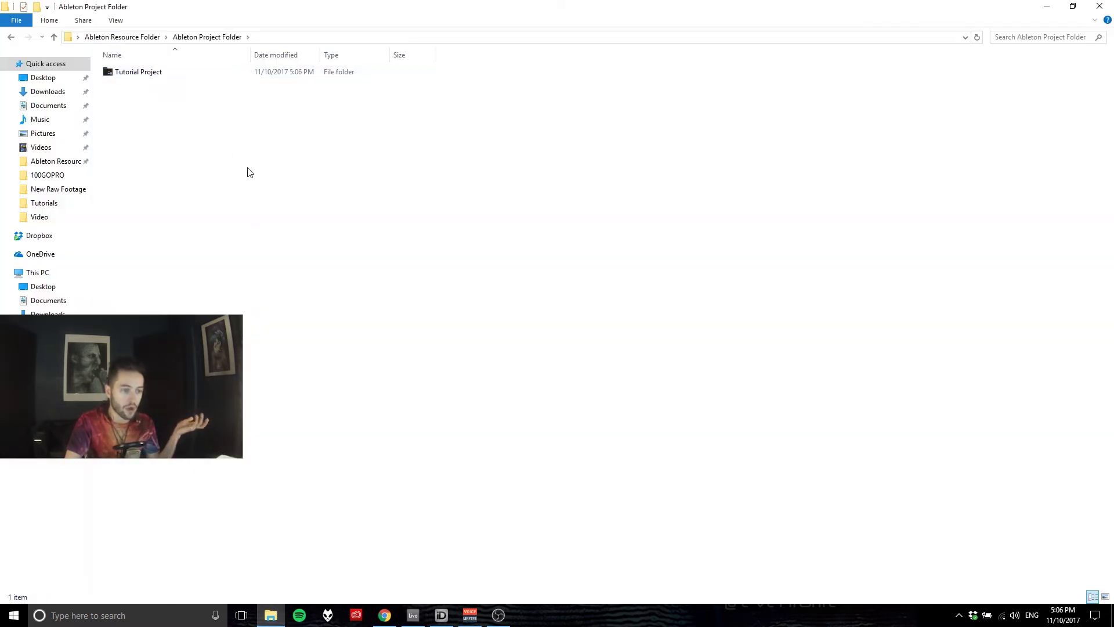
{"action": "double_click", "coordinate": [139, 73]}
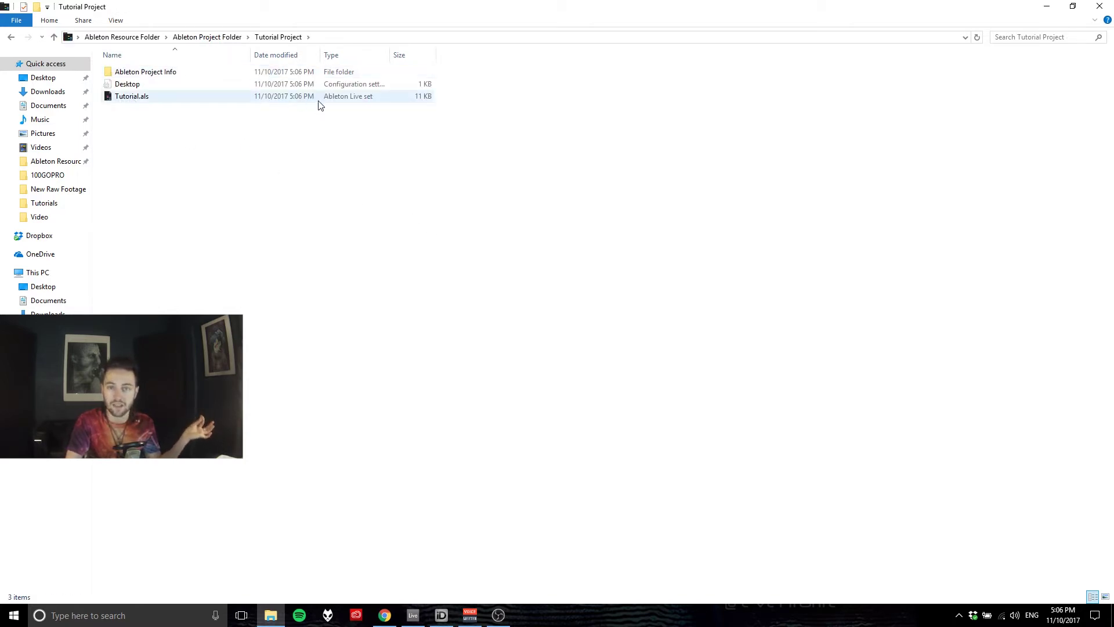
{"action": "left_click", "coordinate": [153, 98]}
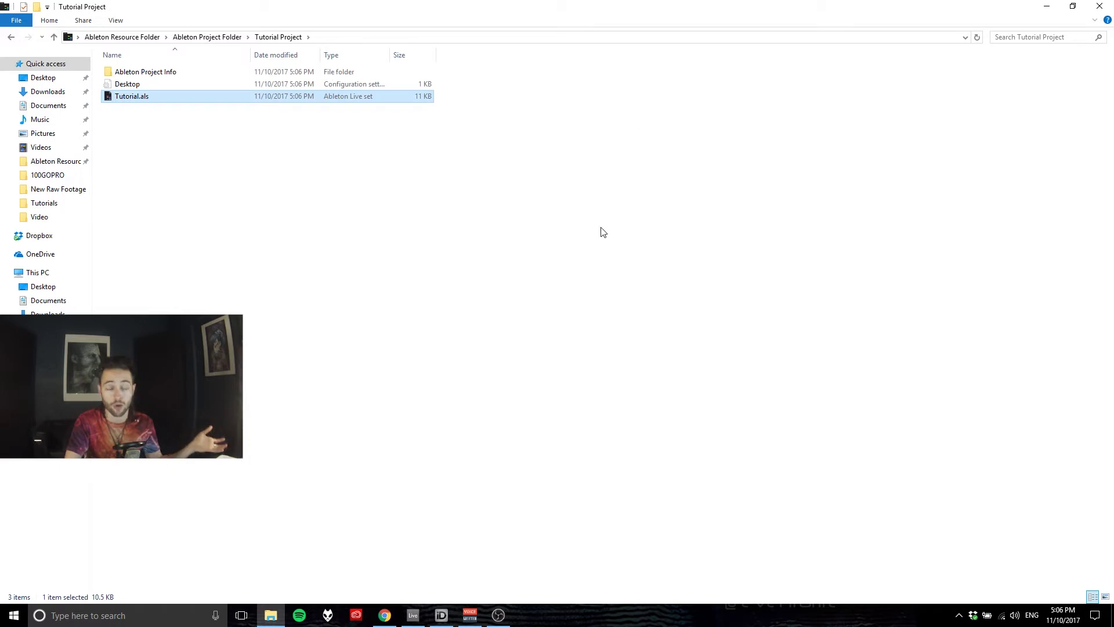
{"action": "left_click", "coordinate": [370, 233]}
{"action": "left_click", "coordinate": [9, 38]}
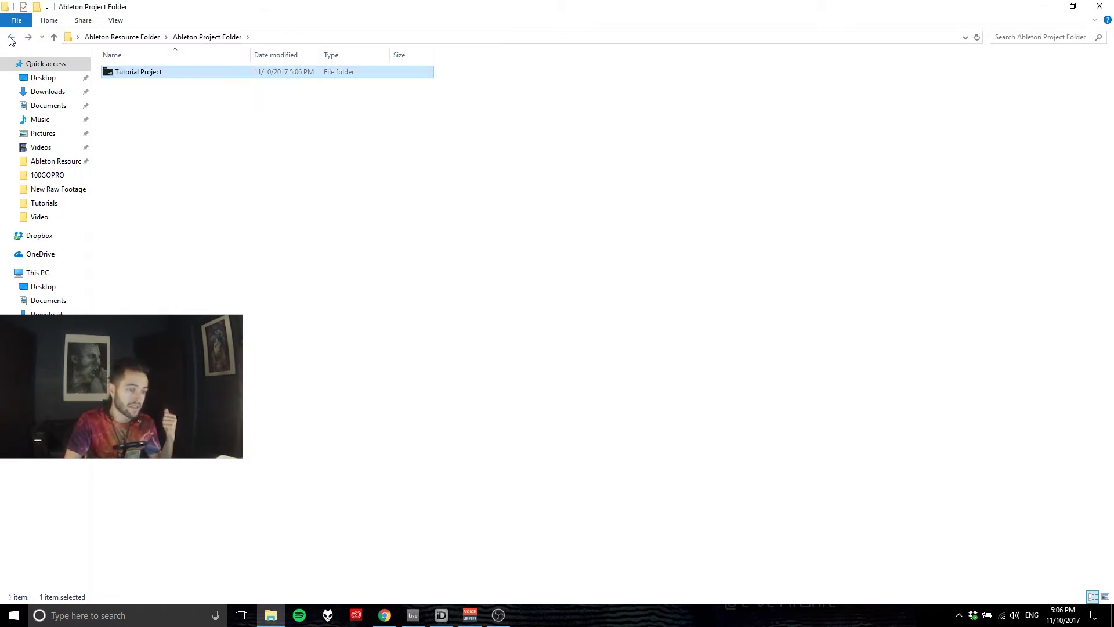
{"action": "left_click", "coordinate": [11, 40]}
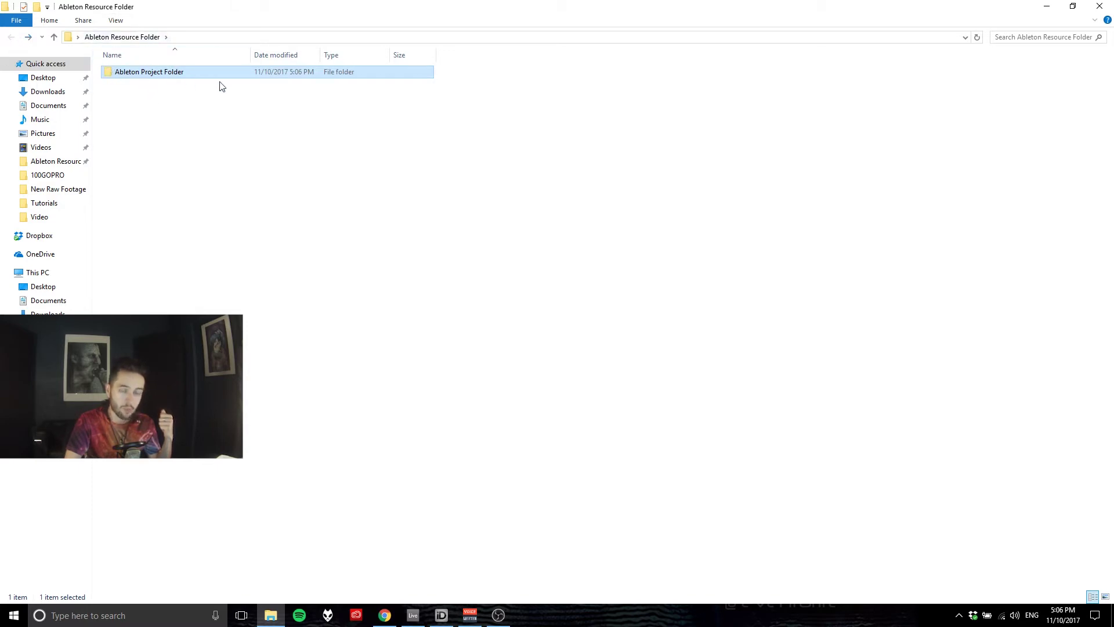
Create Samples and Presets folders inside Ableton Resource Folder
{"action": "right_click", "coordinate": [149, 125]}
{"action": "mouse_move", "coordinate": [255, 282]}
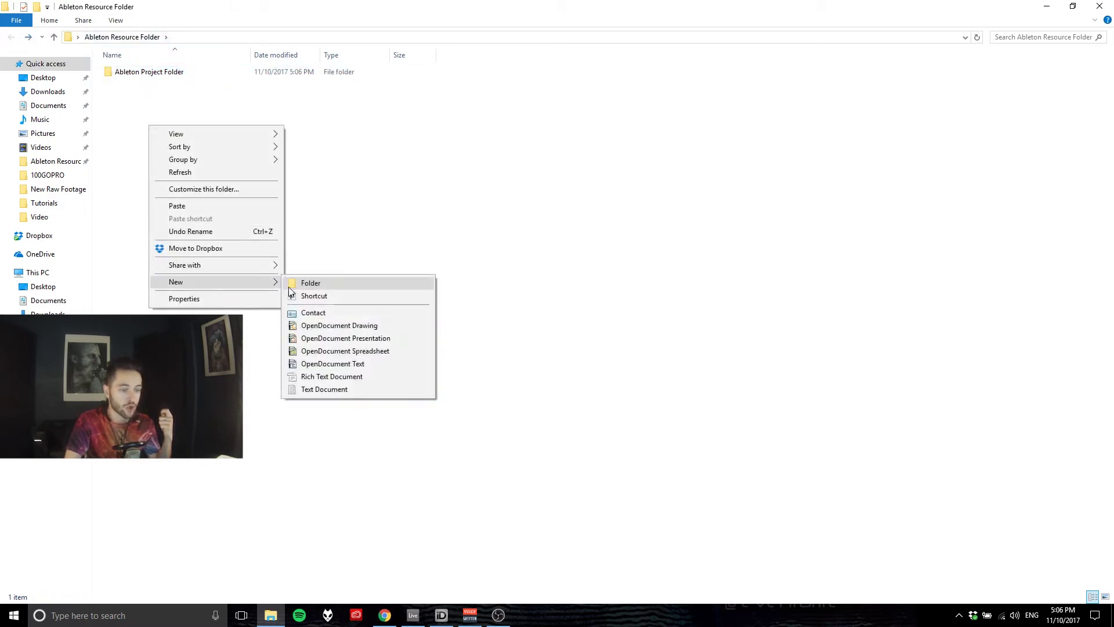
{"action": "left_click", "coordinate": [350, 288]}
{"action": "type", "text": "Sam"}
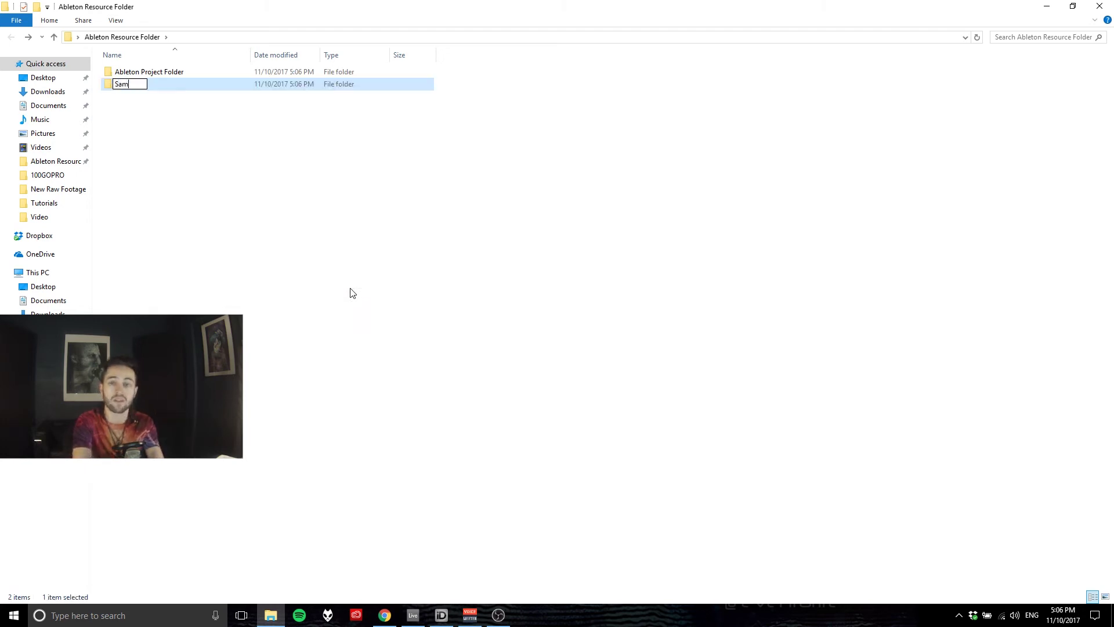
{"action": "left_click", "coordinate": [273, 198]}
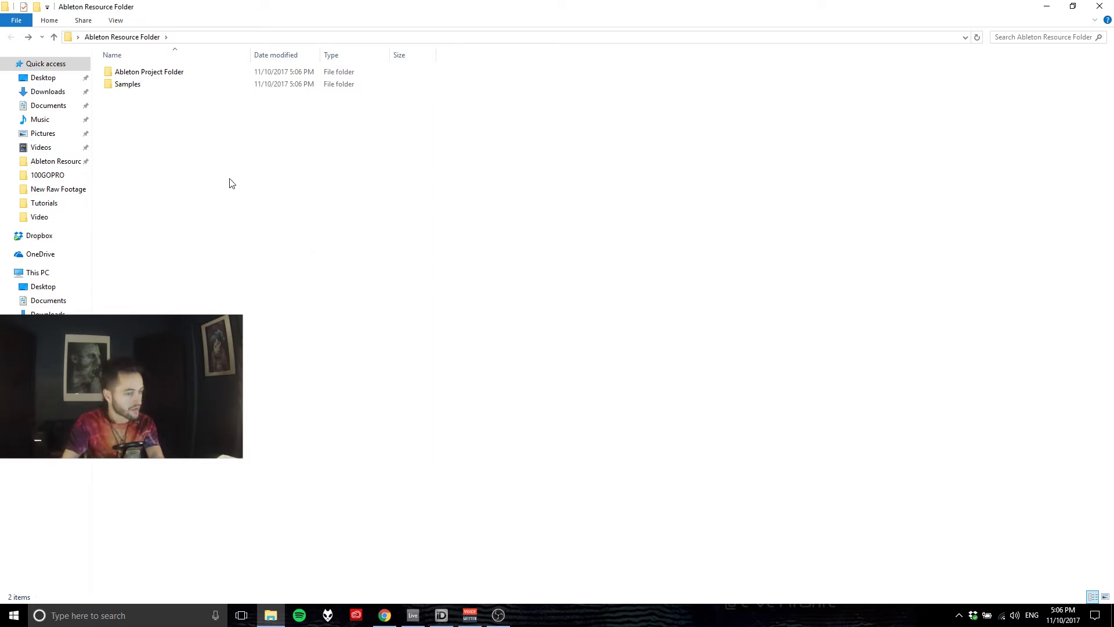
{"action": "right_click", "coordinate": [198, 160]}
{"action": "mouse_move", "coordinate": [290, 317]}
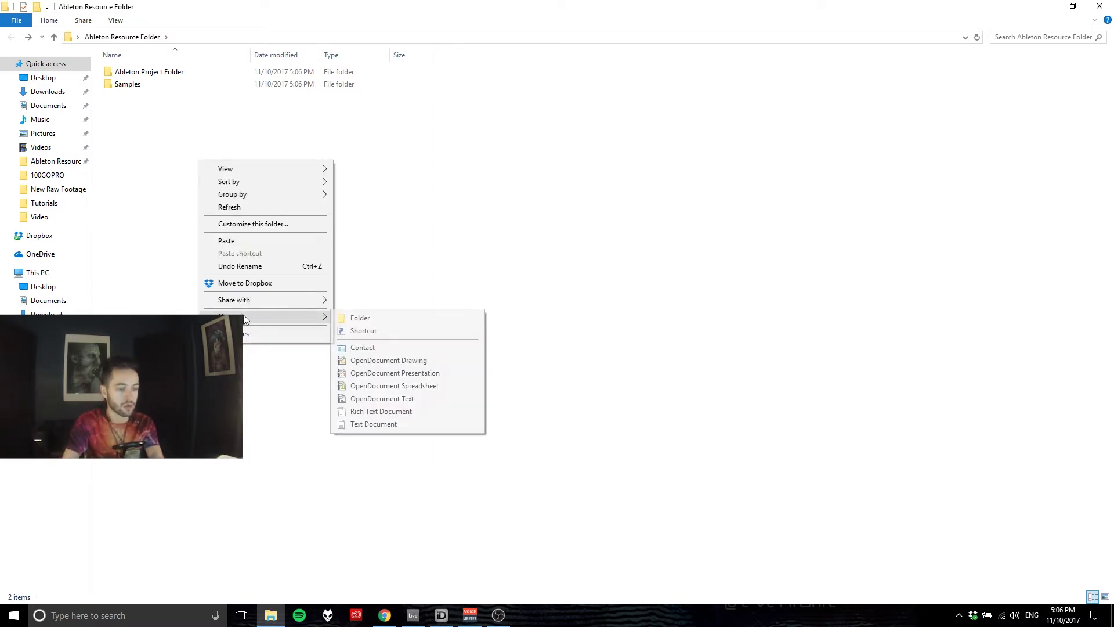
{"action": "left_click", "coordinate": [360, 317]}
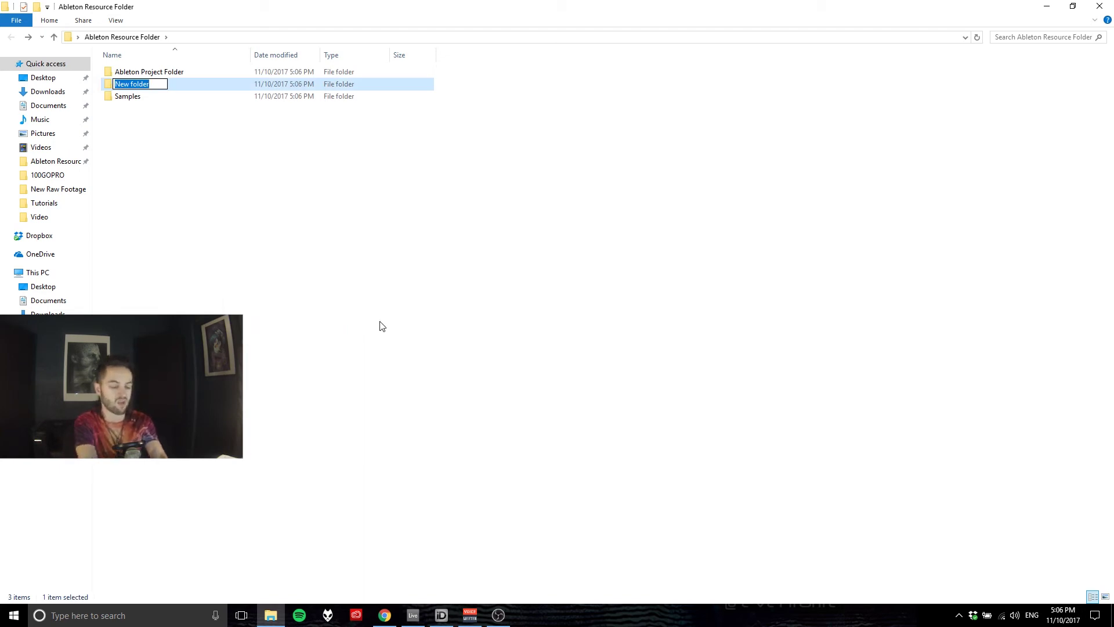
{"action": "type", "text": "Presets"}
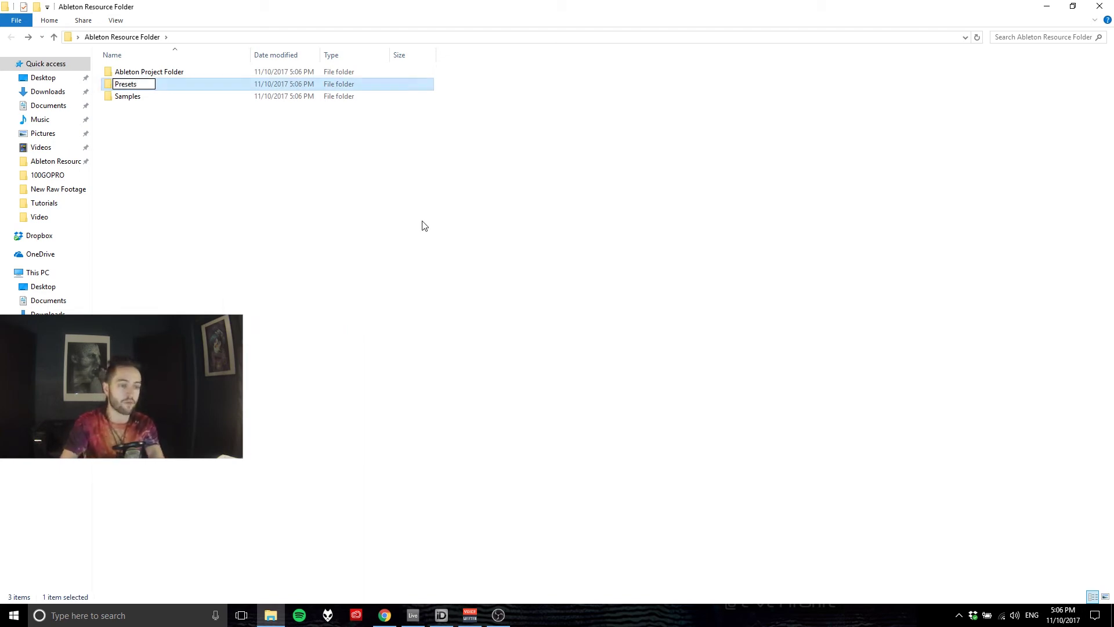
{"action": "left_click", "coordinate": [420, 224]}
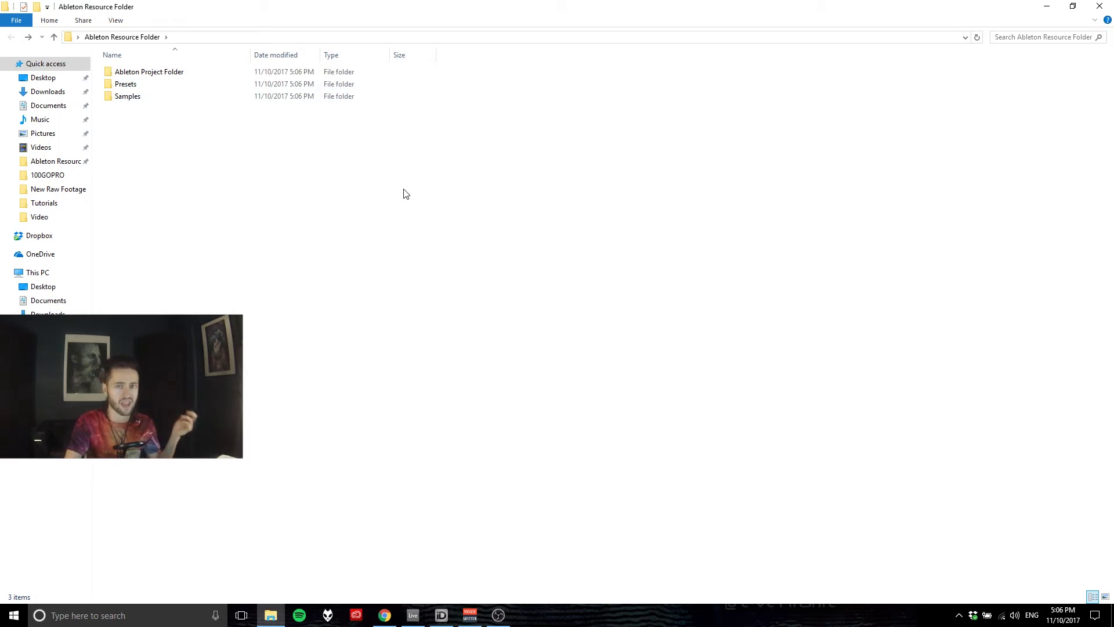
Add a third folder named 'Exported Tracks' alongside them
{"action": "right_click", "coordinate": [152, 149]}
{"action": "mouse_move", "coordinate": [202, 302]}
{"action": "left_click", "coordinate": [302, 304]}
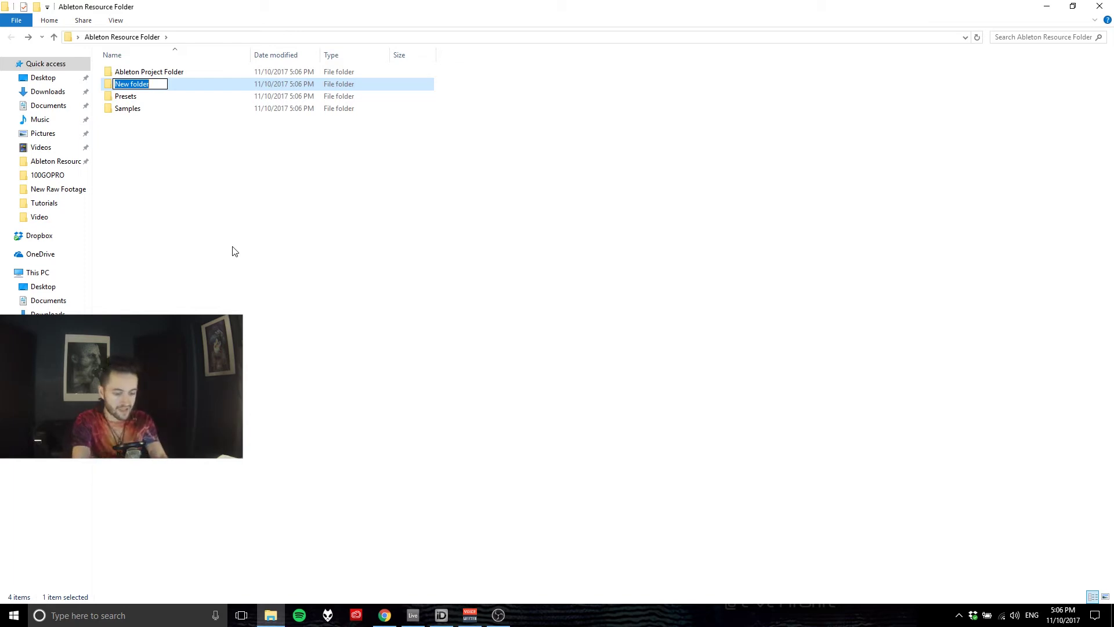
{"action": "type", "text": "Exported Trac"}
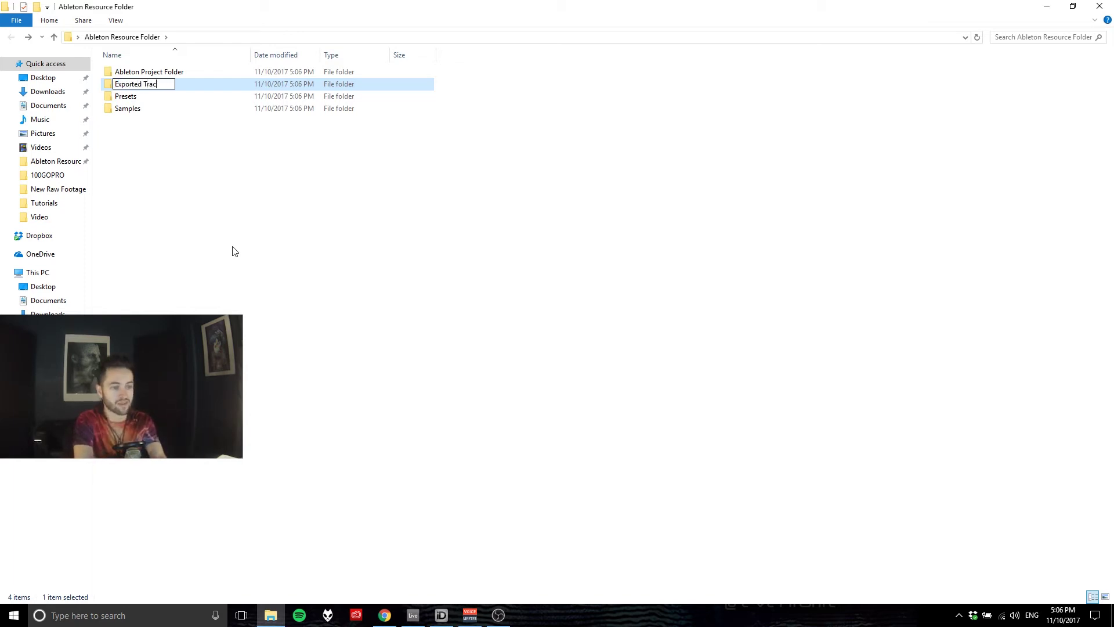
{"action": "type", "text": "ks"}
{"action": "left_click", "coordinate": [236, 248]}
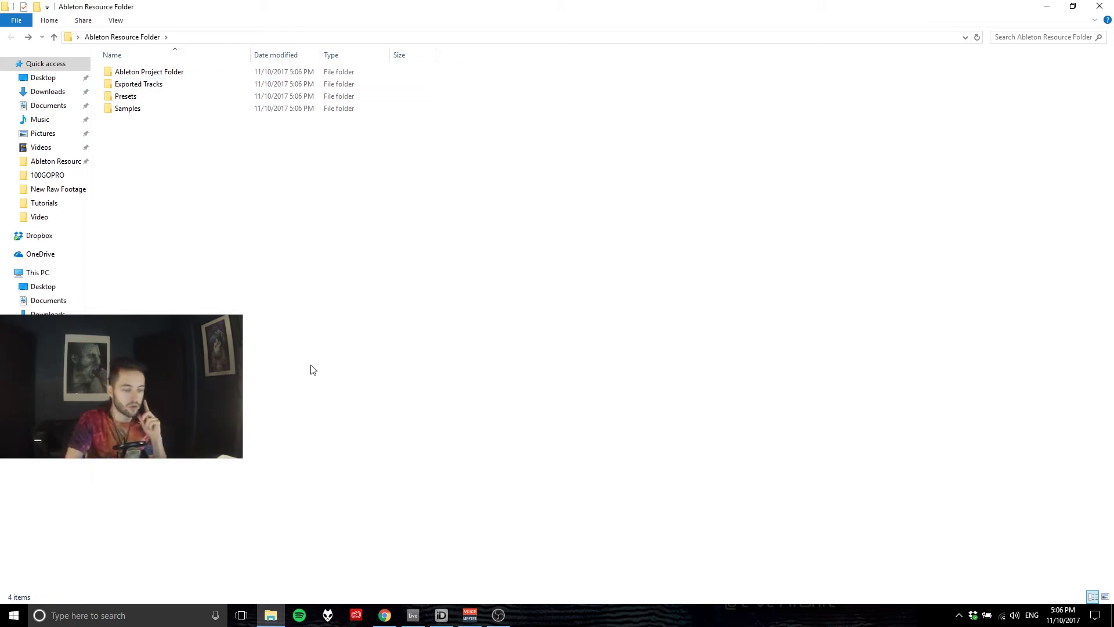
{"action": "left_click", "coordinate": [412, 613]}
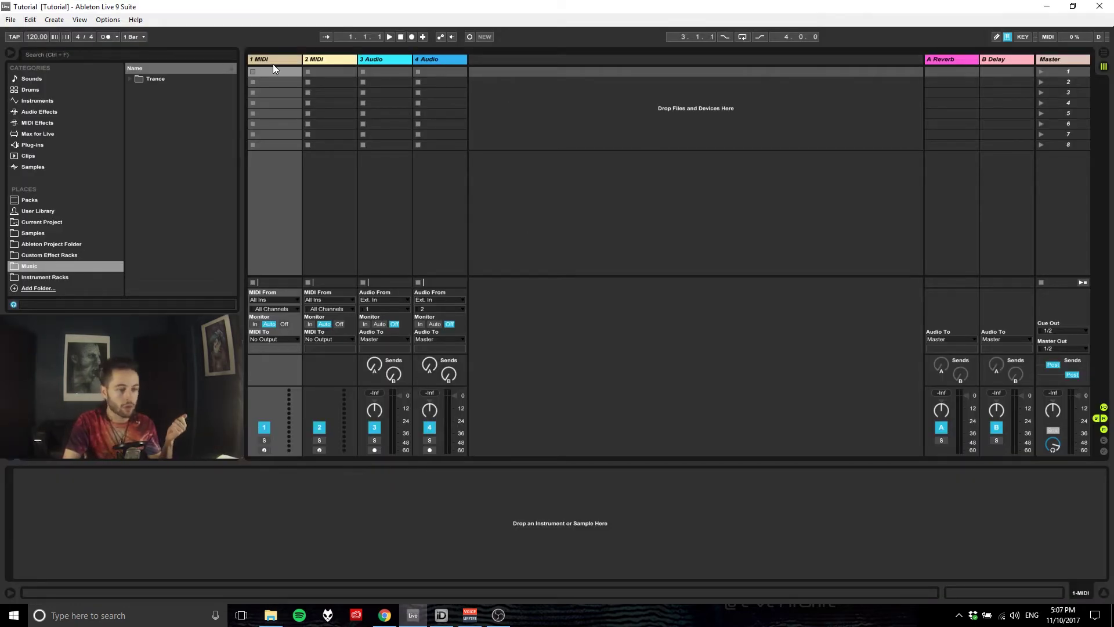
Select the fourth audio track and look through the File menu, then dismiss it
{"action": "left_click", "coordinate": [444, 73]}
{"action": "left_click", "coordinate": [12, 24]}
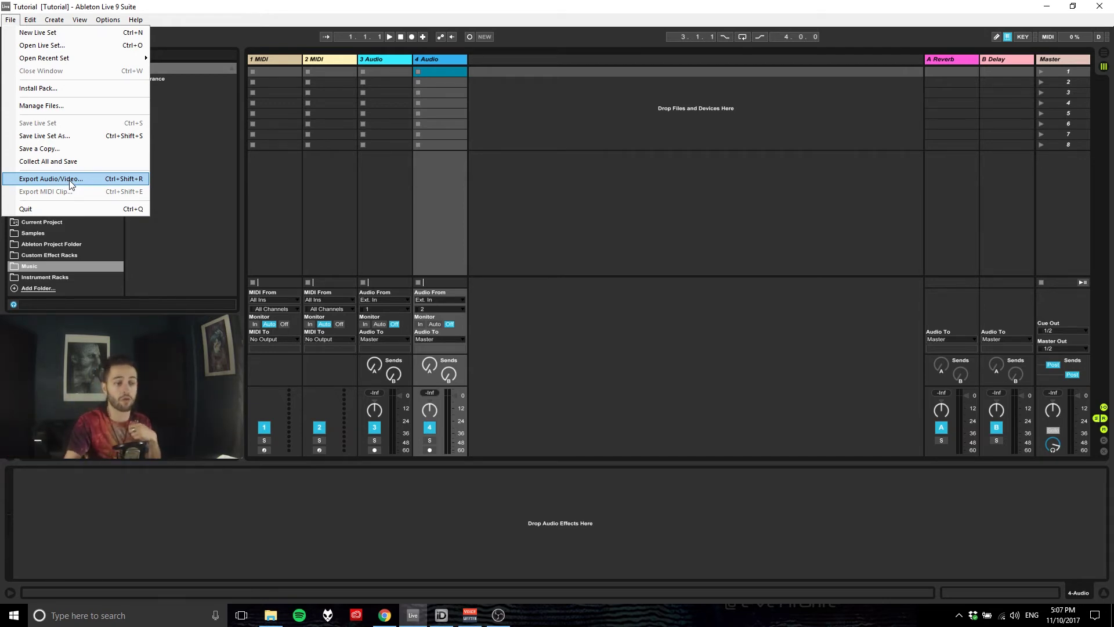
{"action": "key", "text": "Escape"}
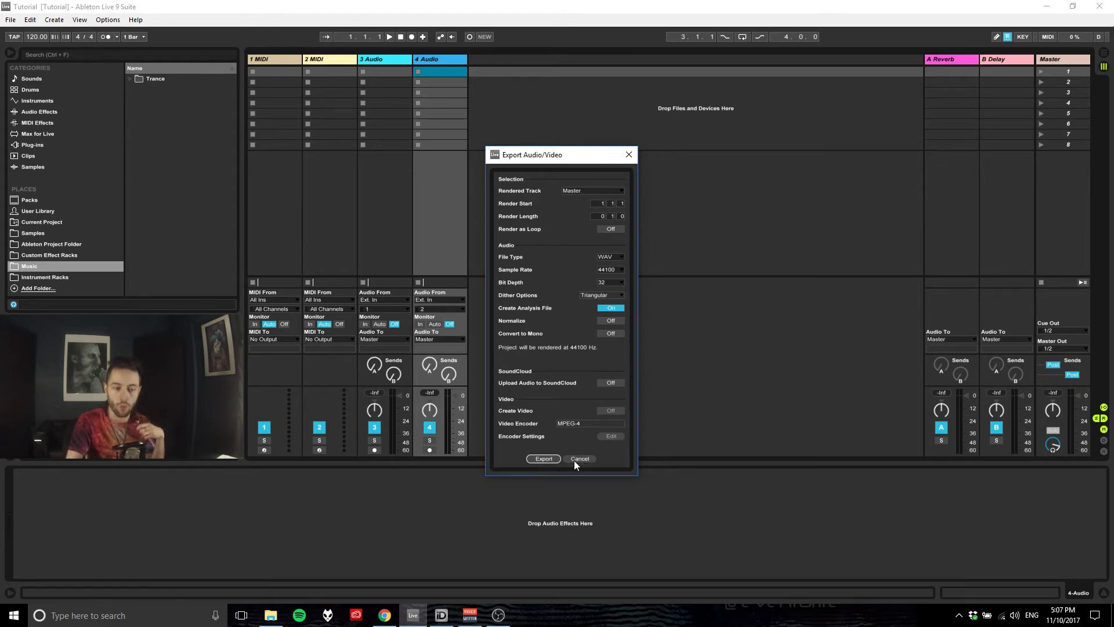
{"action": "left_click", "coordinate": [544, 458]}
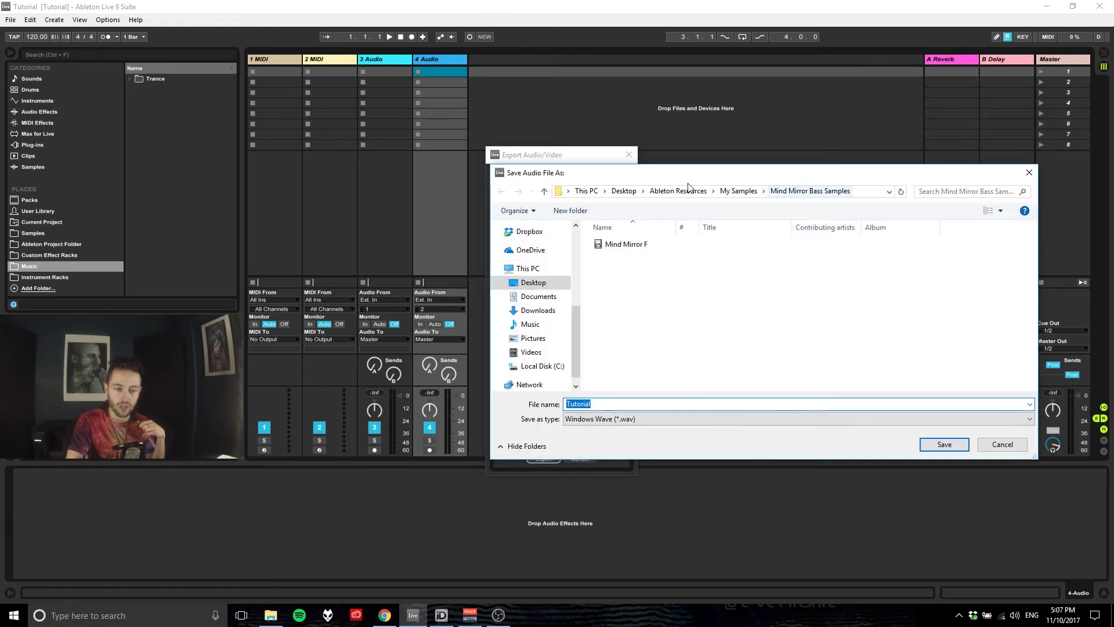
{"action": "left_click", "coordinate": [623, 194]}
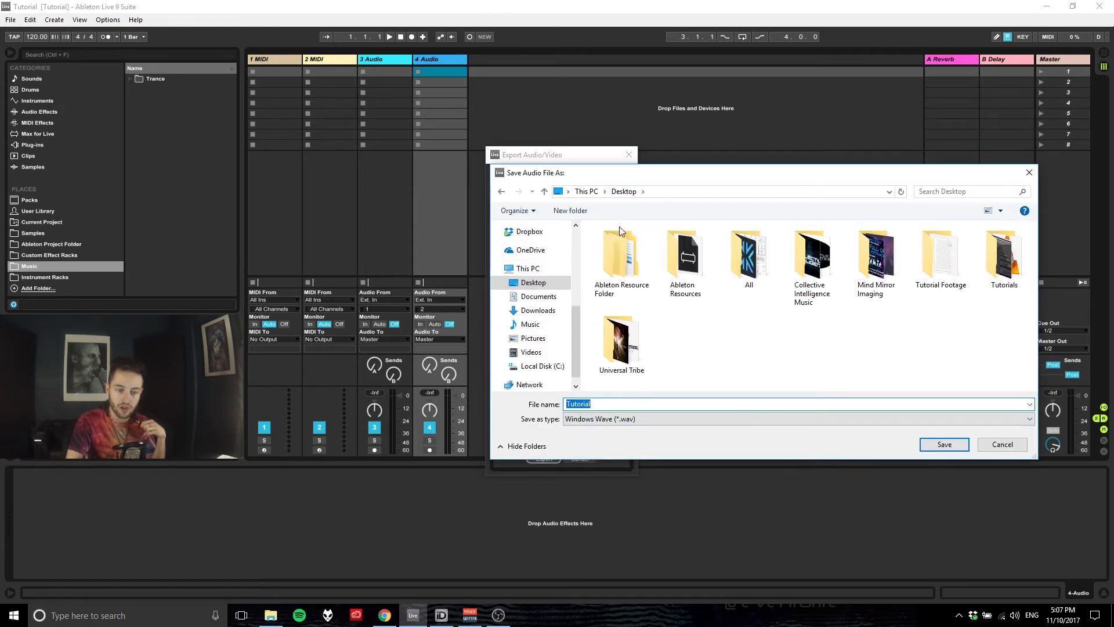
{"action": "double_click", "coordinate": [614, 260]}
{"action": "double_click", "coordinate": [661, 258]}
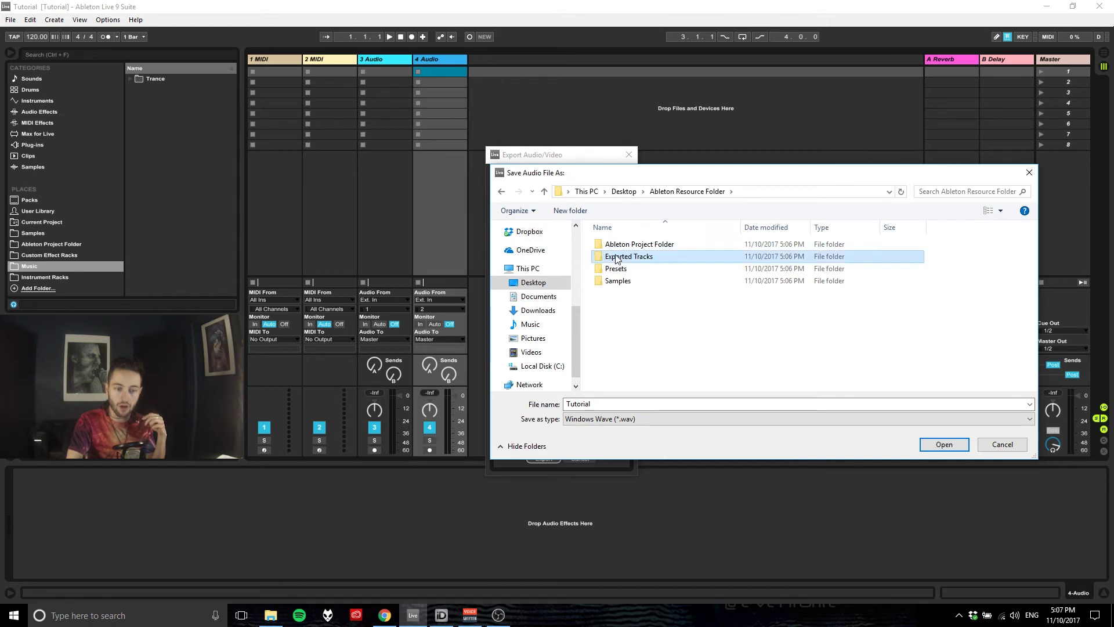
{"action": "double_click", "coordinate": [604, 404]}
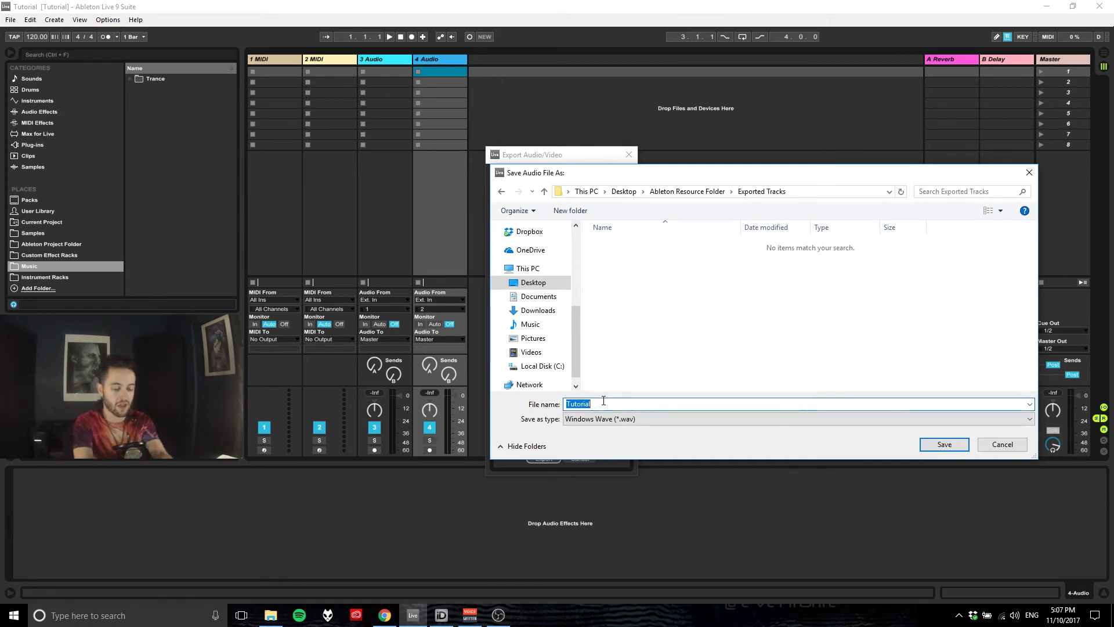
{"action": "type", "text": "My best tune"}
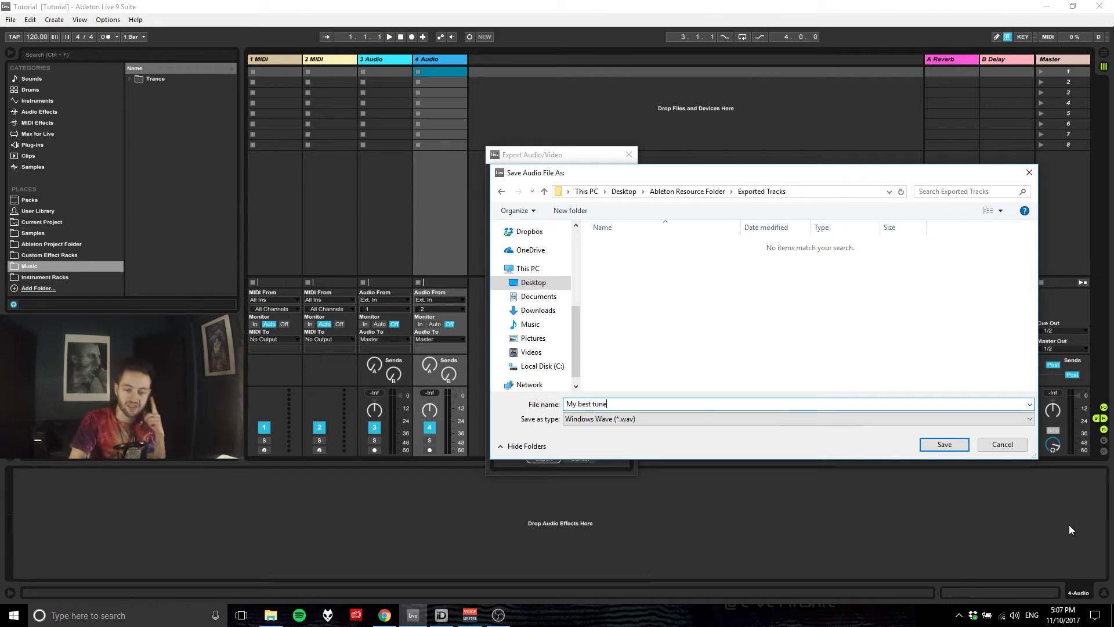
{"action": "left_click", "coordinate": [1003, 444]}
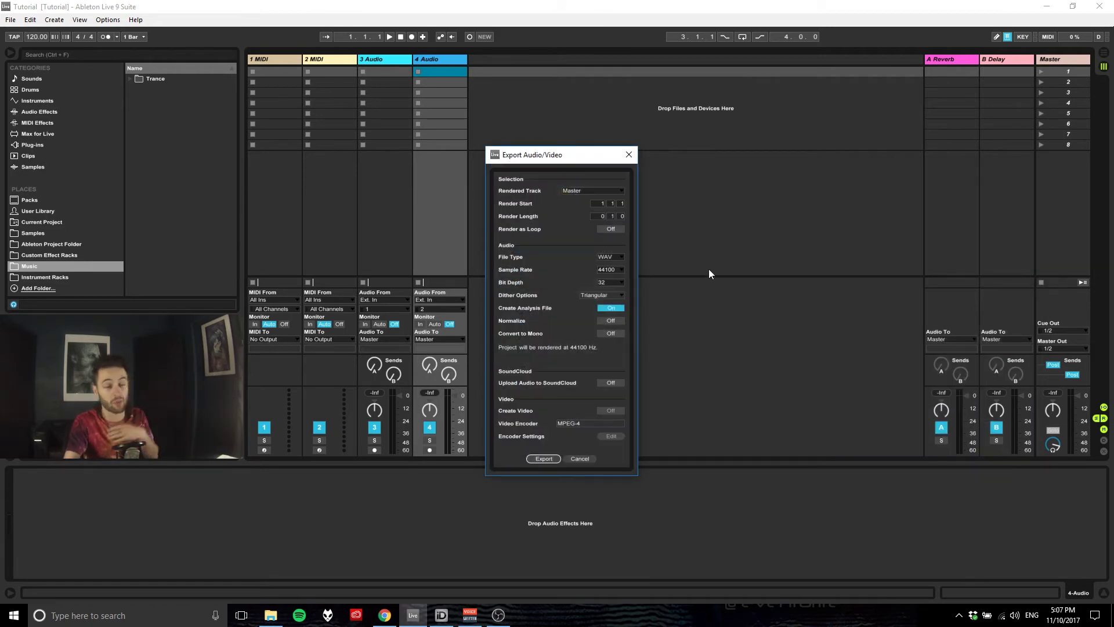
{"action": "left_click", "coordinate": [630, 154]}
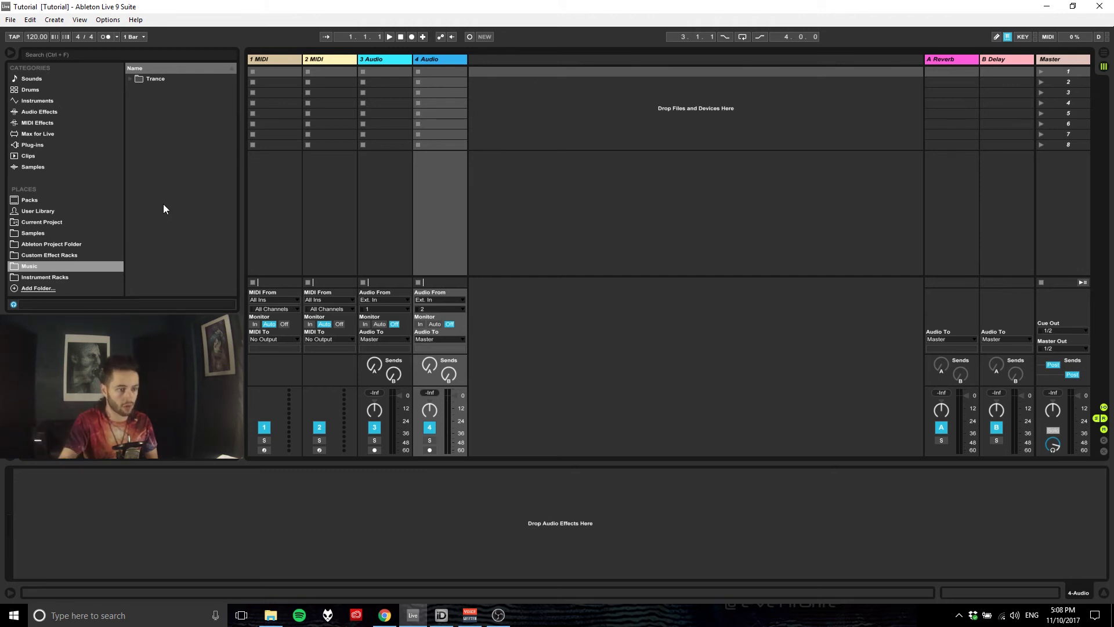
Start adding a folder to the browser's Places with Add Folder
{"action": "left_click", "coordinate": [43, 290]}
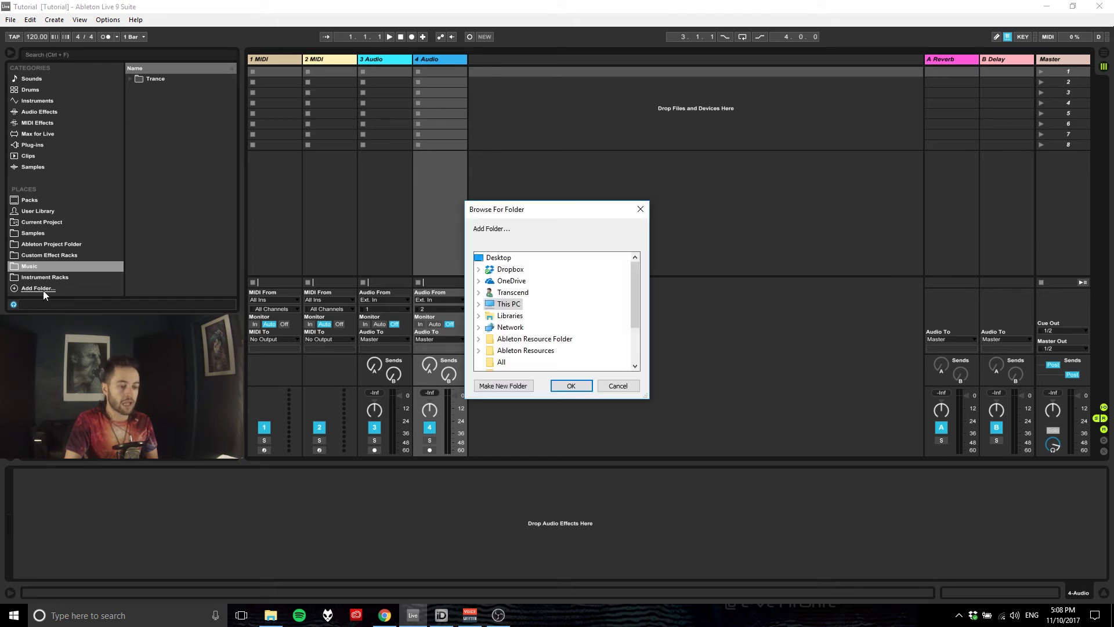
Add the Desktop's Ableton Resource Folder to Places and display its four subfolders
{"action": "left_click", "coordinate": [636, 388]}
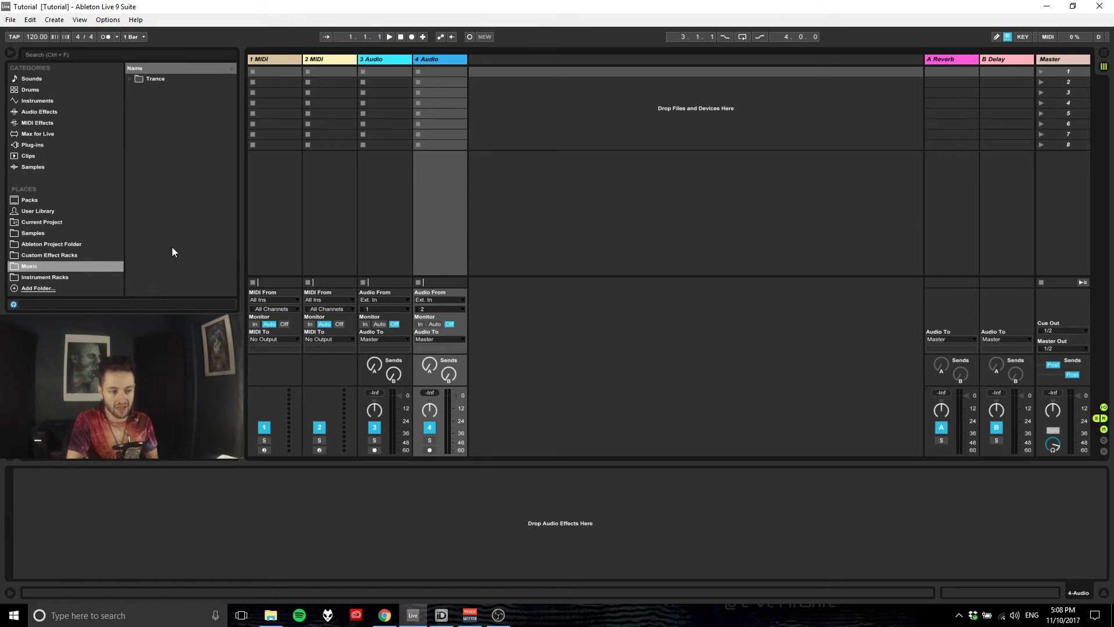
{"action": "left_click", "coordinate": [36, 288]}
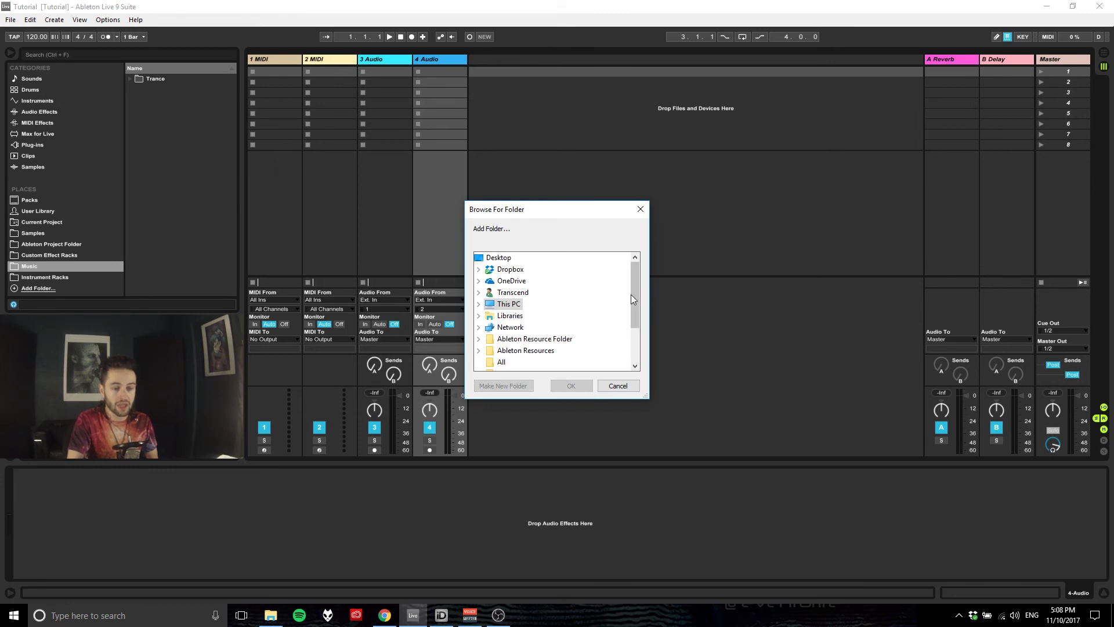
{"action": "double_click", "coordinate": [554, 339]}
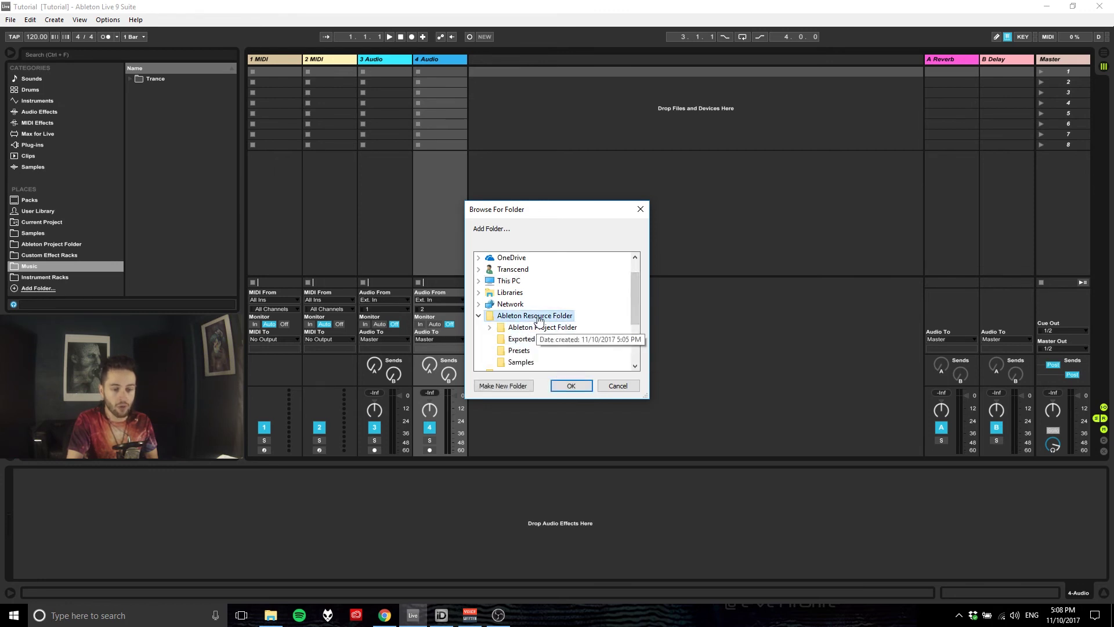
{"action": "left_click", "coordinate": [577, 389]}
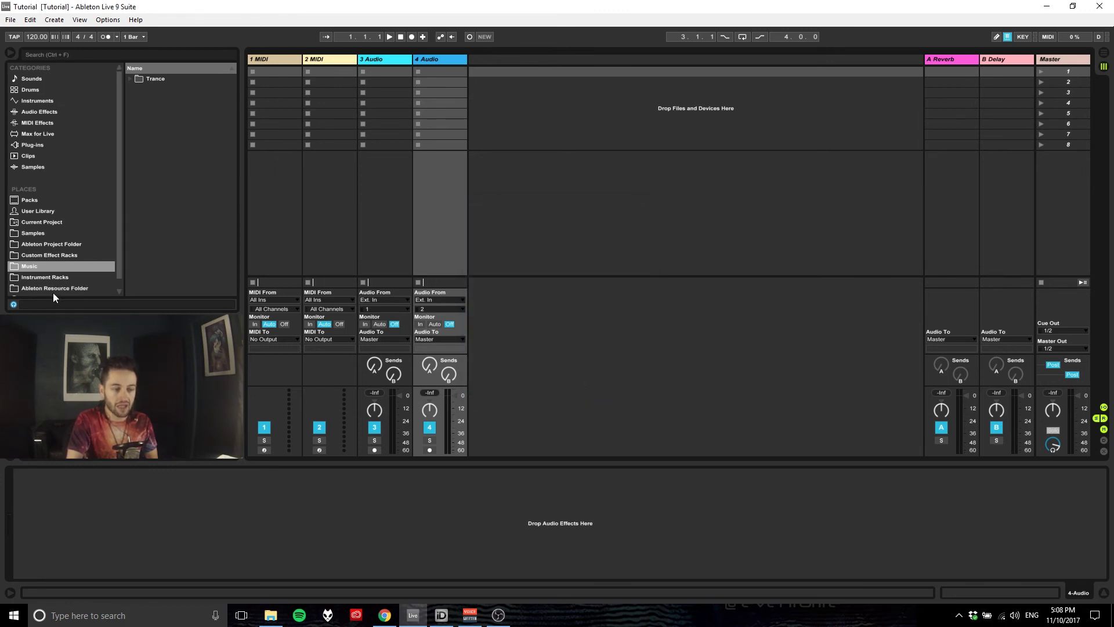
{"action": "left_click", "coordinate": [36, 287]}
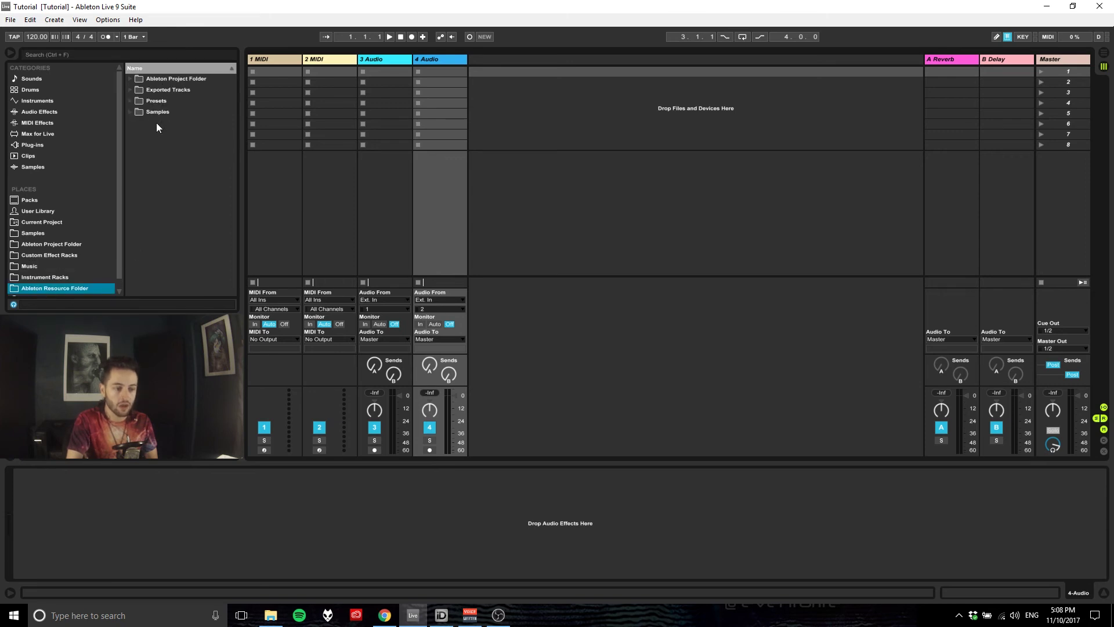
Browse the Ableton Project Folder, Presets and Samples subfolders, then show the Music place's Trance folder
{"action": "left_click", "coordinate": [130, 79]}
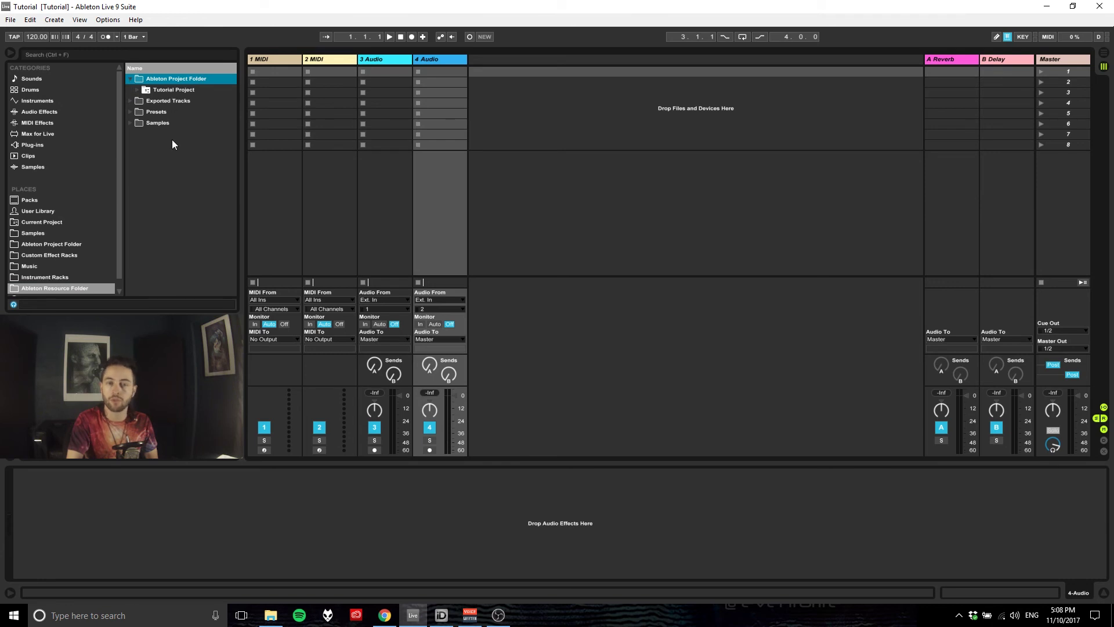
{"action": "left_click", "coordinate": [130, 113]}
{"action": "left_click", "coordinate": [133, 114]}
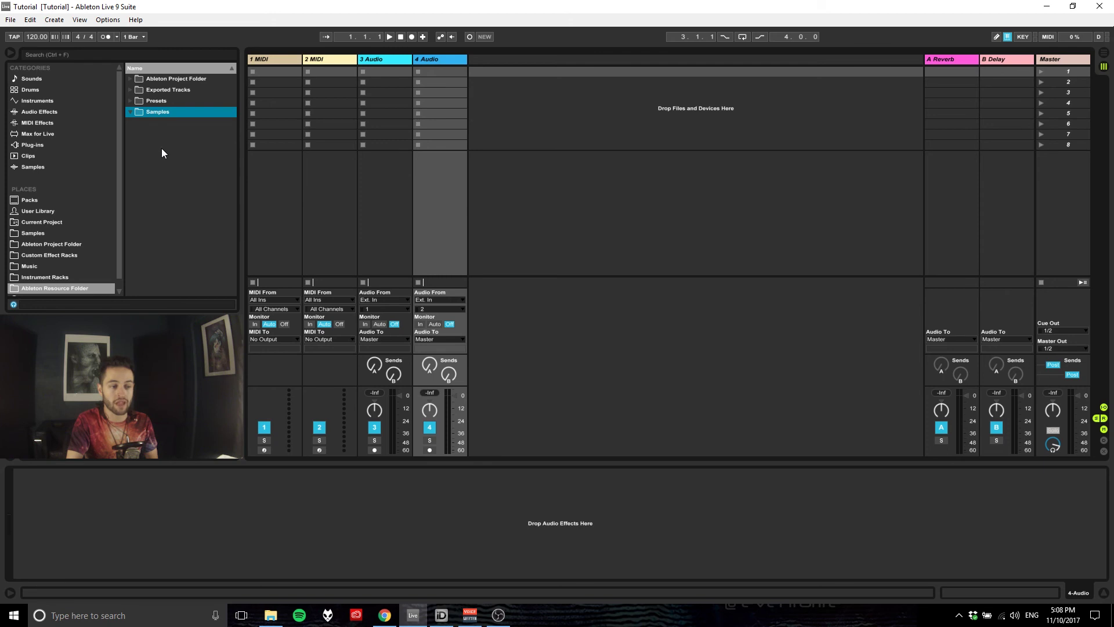
{"action": "left_click", "coordinate": [30, 267]}
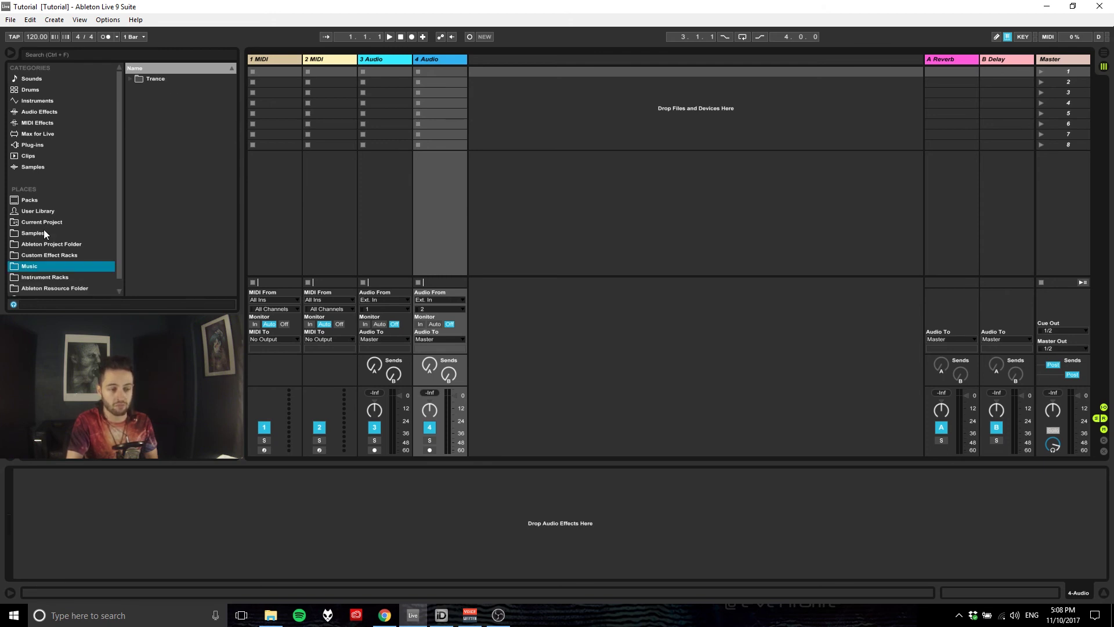
Drag 5023701_Into_the_Light from Trance > Unsorted Full On onto track 4's first clip slot
{"action": "left_click", "coordinate": [128, 79]}
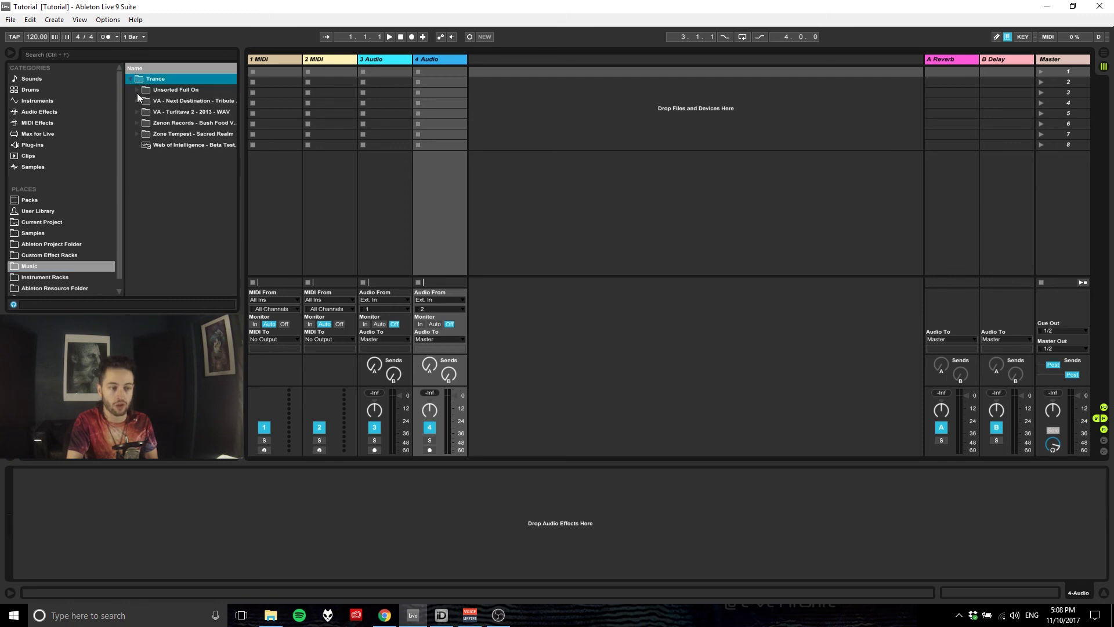
{"action": "left_click", "coordinate": [138, 90]}
{"action": "left_click_drag", "start_coordinate": [192, 101], "coordinate": [441, 70]}
{"action": "left_click", "coordinate": [437, 72]}
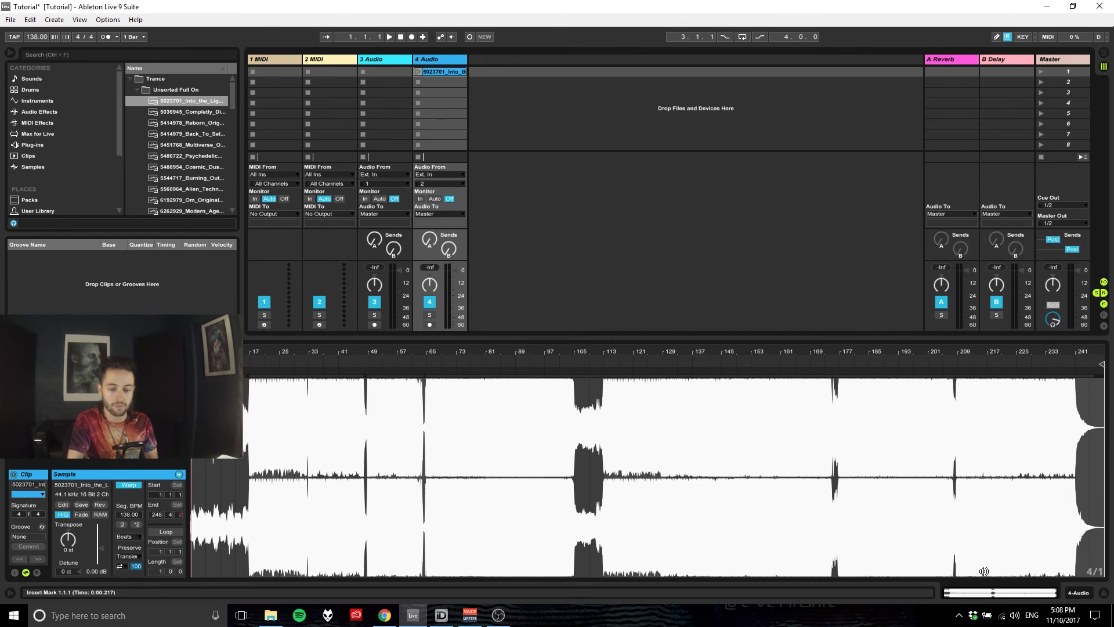
{"action": "left_click", "coordinate": [1105, 594]}
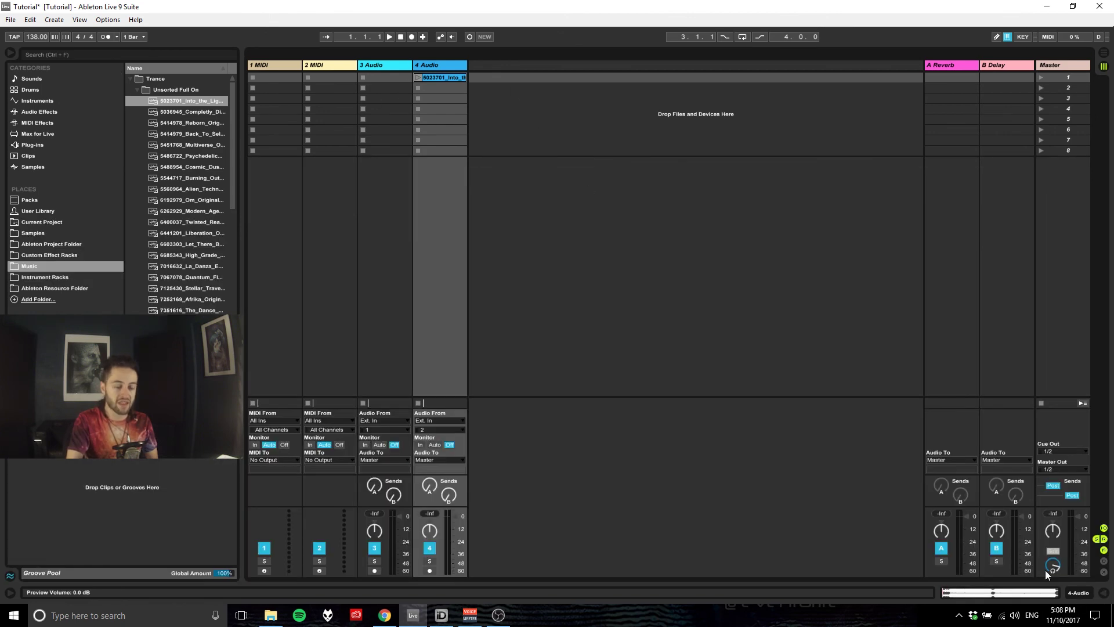